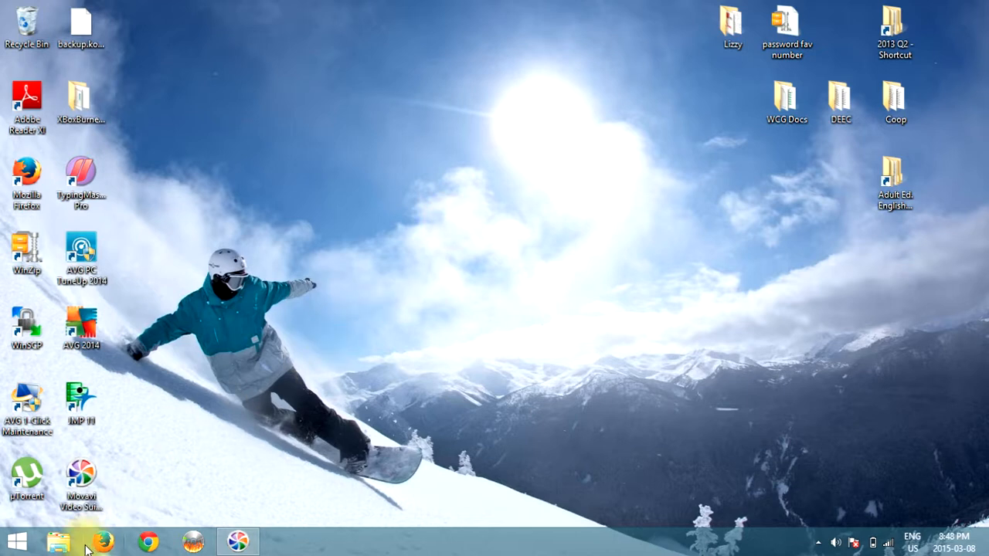
Browse the Collage for meems Pics folder under Pictures to review the photos, then close it
{"action": "left_click", "coordinate": [59, 541]}
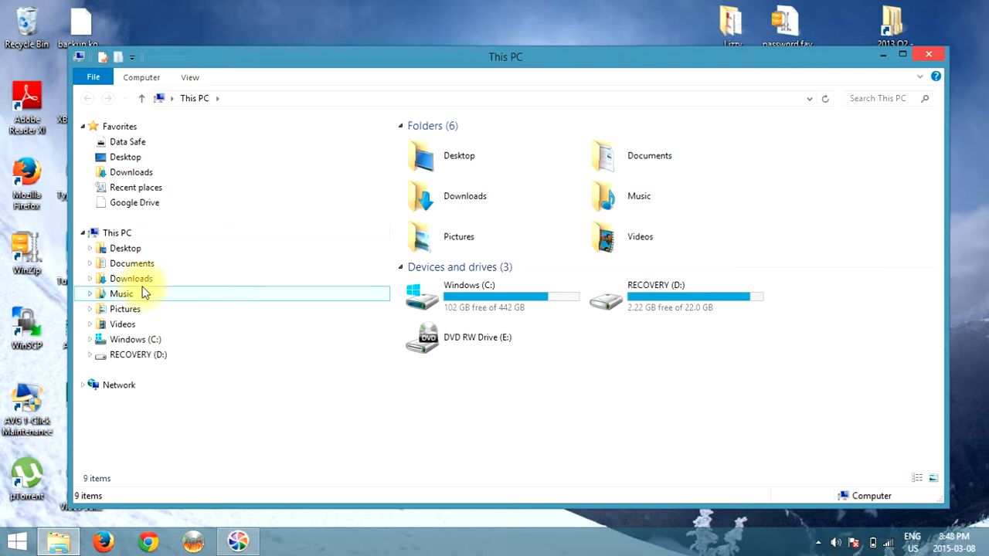
{"action": "left_click", "coordinate": [126, 310]}
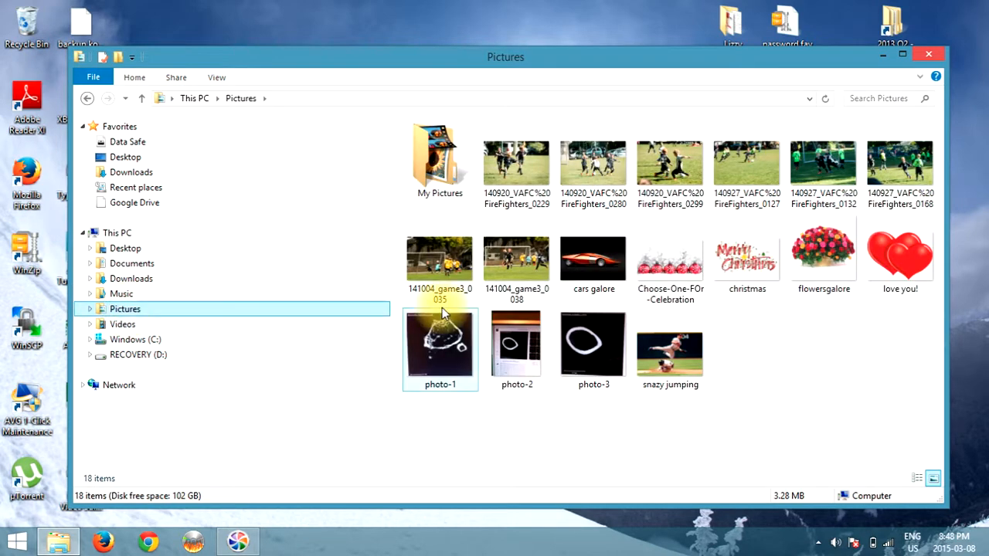
{"action": "double_click", "coordinate": [437, 178]}
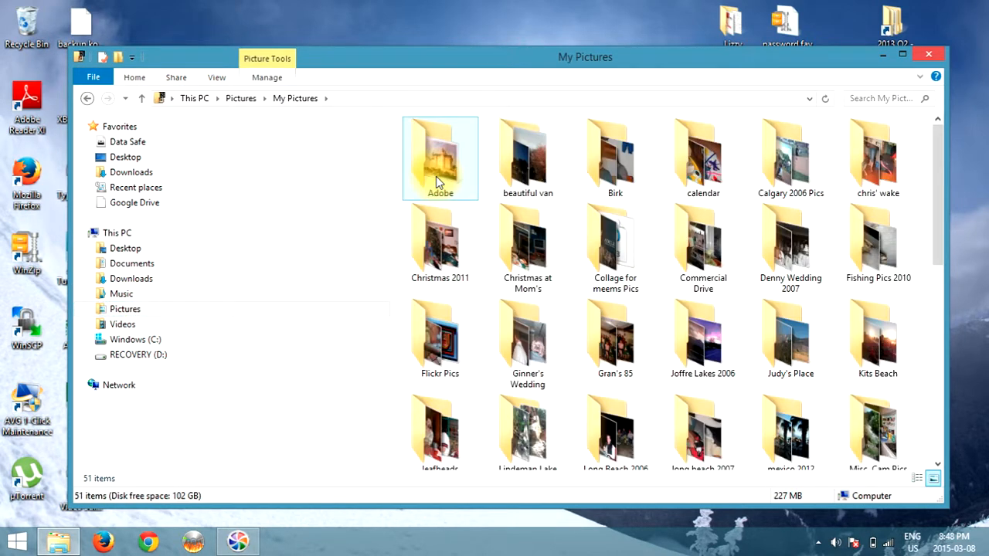
{"action": "double_click", "coordinate": [591, 252]}
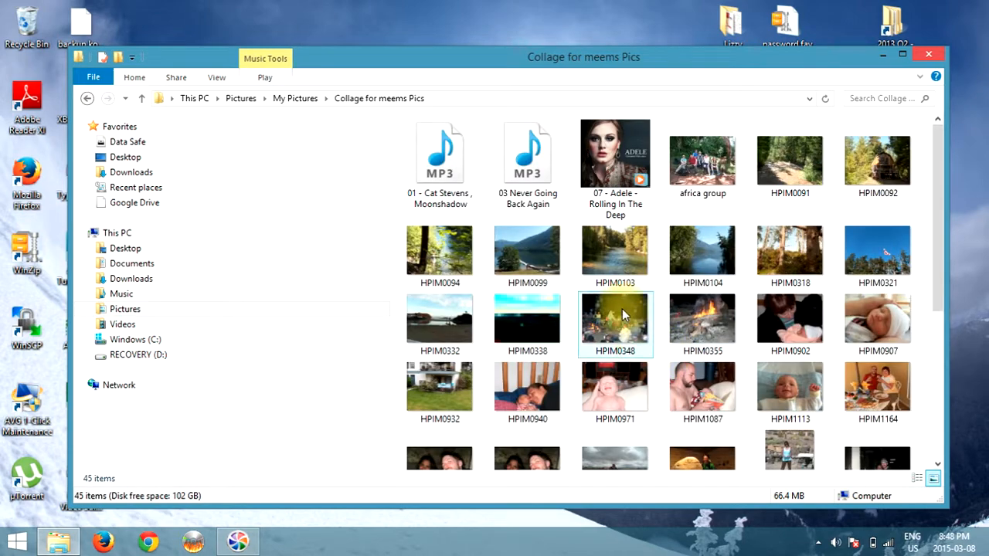
{"action": "scroll", "coordinate": [683, 260], "scroll_direction": "down", "scroll_amount": 3}
{"action": "scroll", "coordinate": [683, 260], "scroll_direction": "up", "scroll_amount": 3}
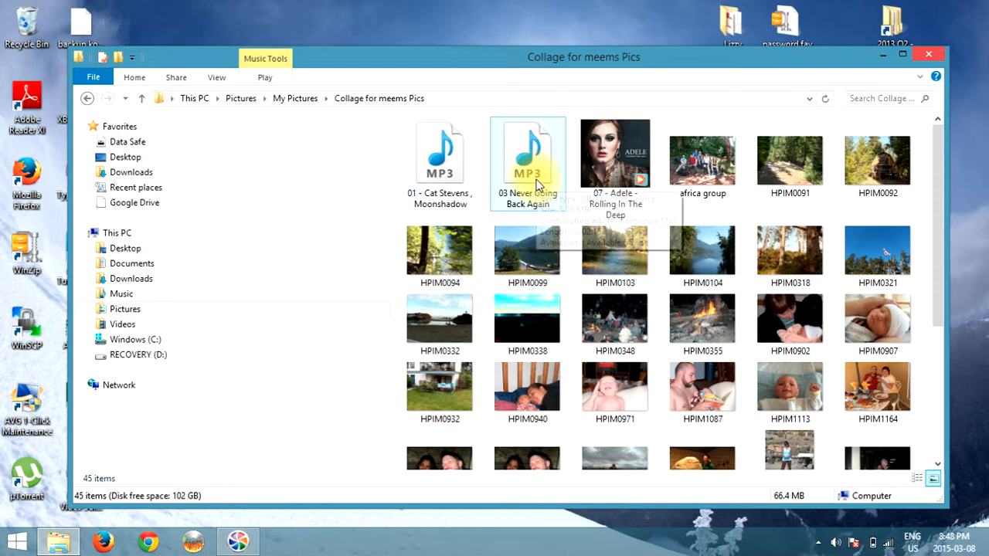
{"action": "mouse_move", "coordinate": [538, 186]}
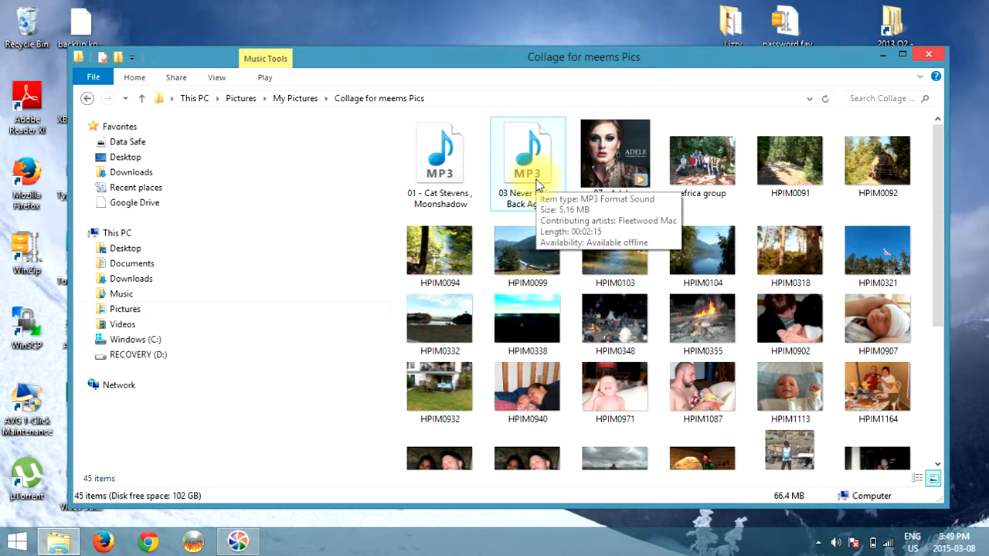
{"action": "left_click", "coordinate": [928, 54]}
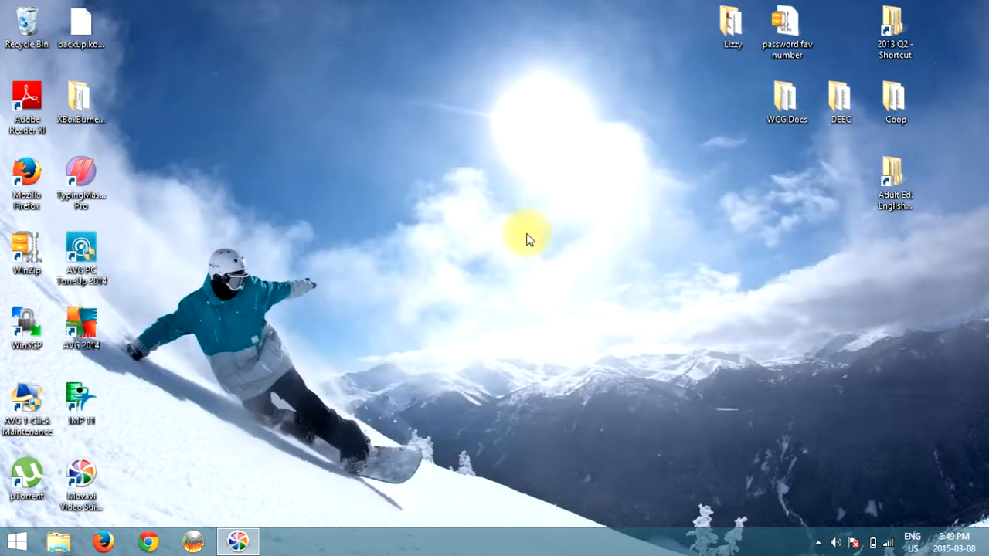
Search the Start menu for 'movie maker' and launch Movie Maker
{"action": "left_click", "coordinate": [17, 540]}
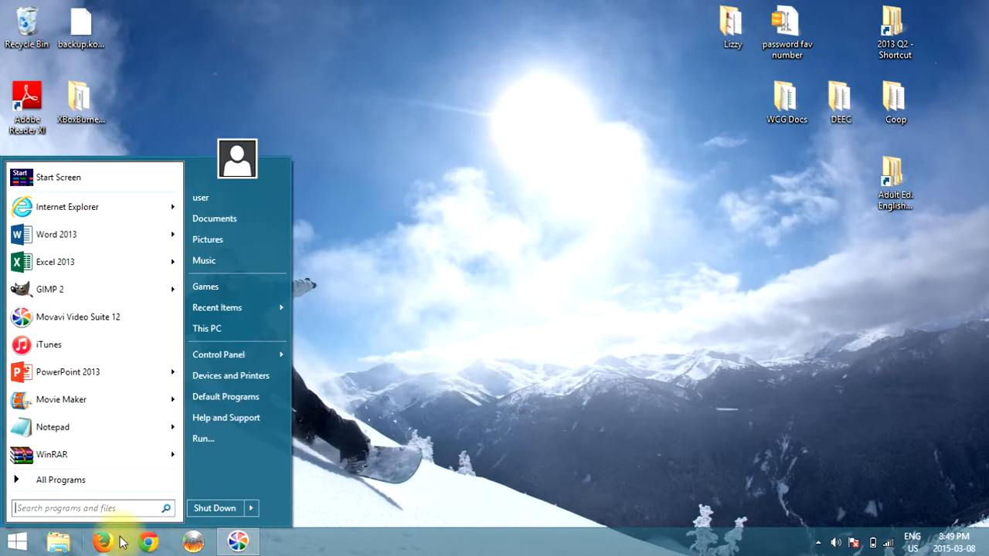
{"action": "type", "text": "window"}
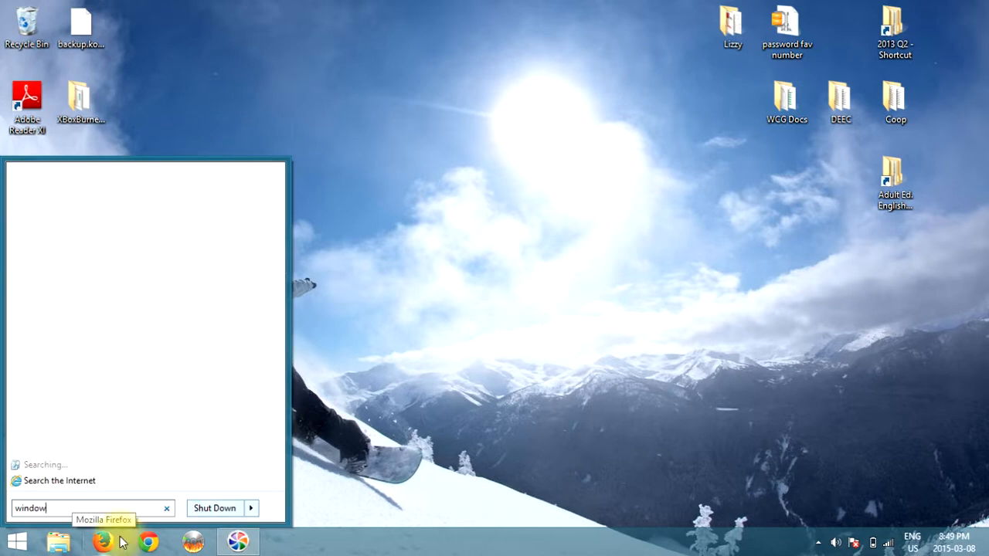
{"action": "type", "text": "s movie maker"}
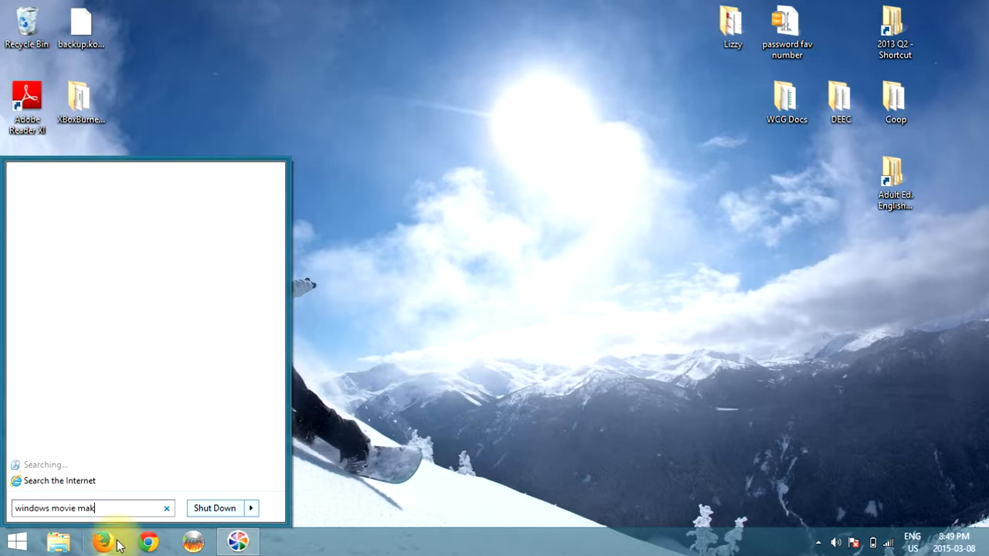
{"action": "key", "text": "Left"}
{"action": "key", "text": "Left"}
{"action": "key", "text": "Left"}
{"action": "key", "text": "Left"}
{"action": "key", "text": "Left"}
{"action": "key", "text": "Left"}
{"action": "key", "text": "Left"}
{"action": "key", "text": "Left"}
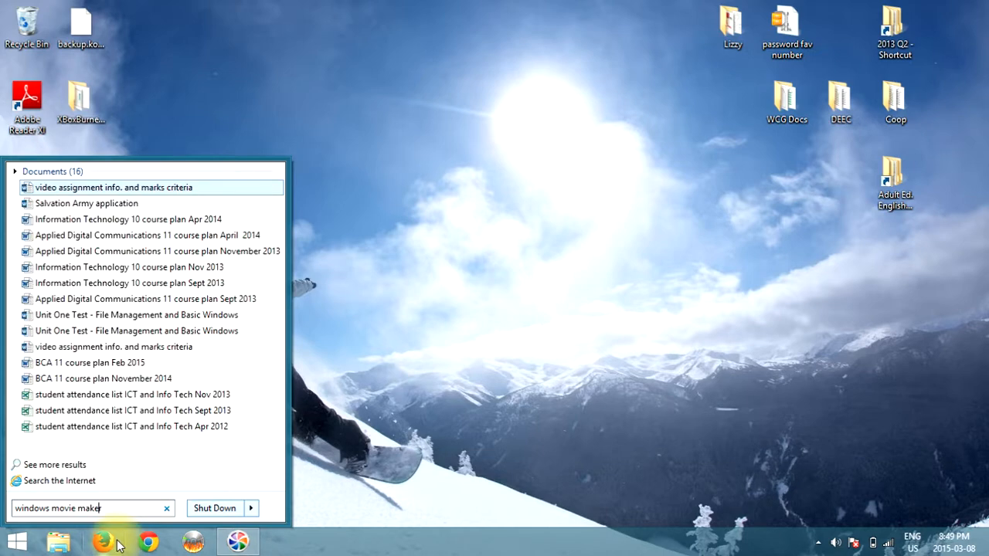
{"action": "key", "text": "Left"}
{"action": "key", "text": "Left"}
{"action": "key", "text": "Left"}
{"action": "key", "text": "Left"}
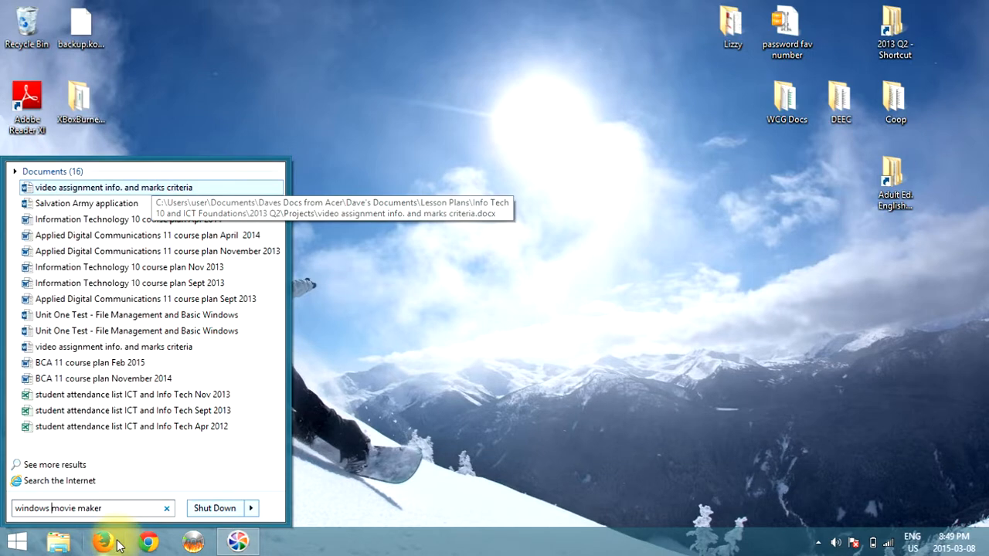
{"action": "key", "text": "BackSpace"}
{"action": "key", "text": "BackSpace"}
{"action": "key", "text": "BackSpace"}
{"action": "key", "text": "BackSpace"}
{"action": "key", "text": "BackSpace"}
{"action": "key", "text": "BackSpace"}
{"action": "key", "text": "BackSpace"}
{"action": "key", "text": "BackSpace"}
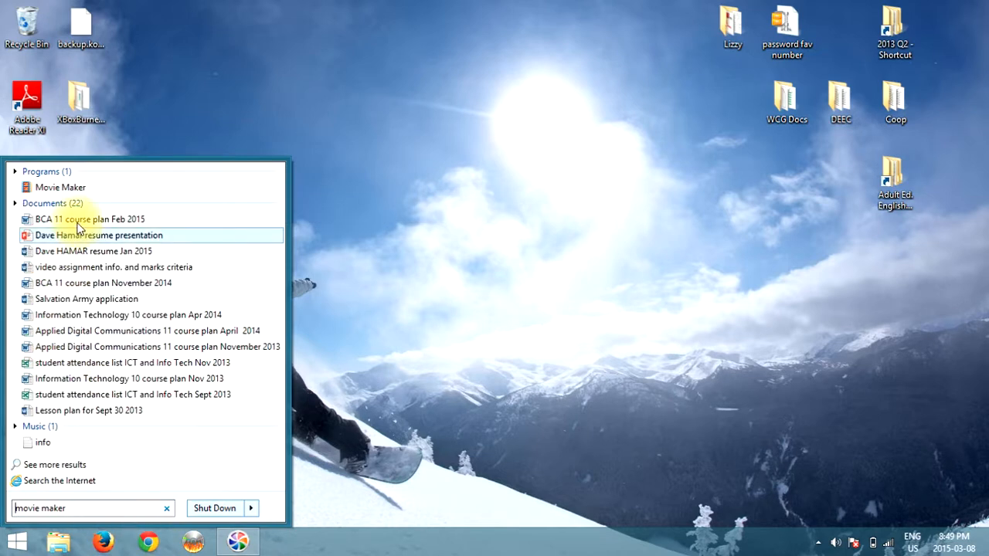
{"action": "left_click", "coordinate": [67, 188]}
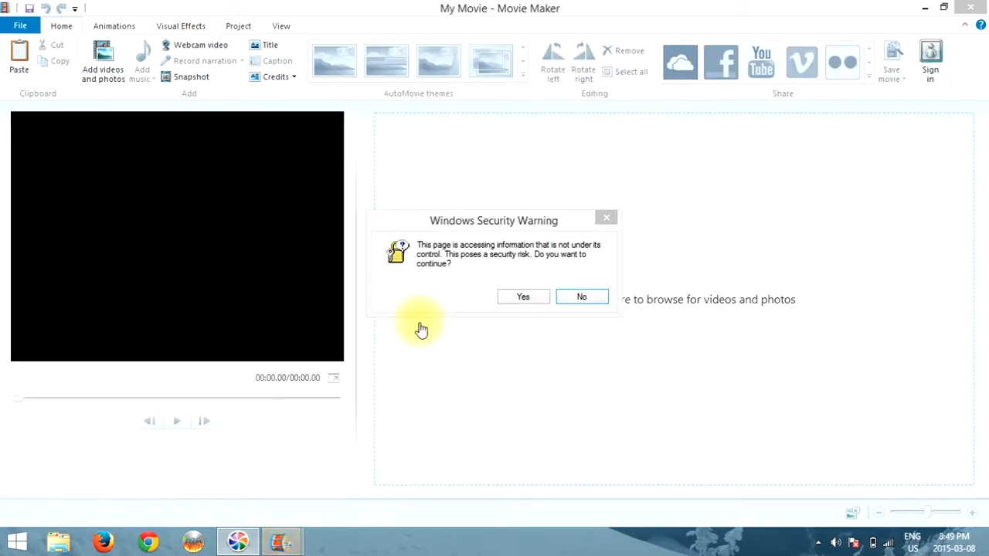
Answer Yes to the Windows Security Warning to reach the empty My Movie project
{"action": "left_click", "coordinate": [522, 297]}
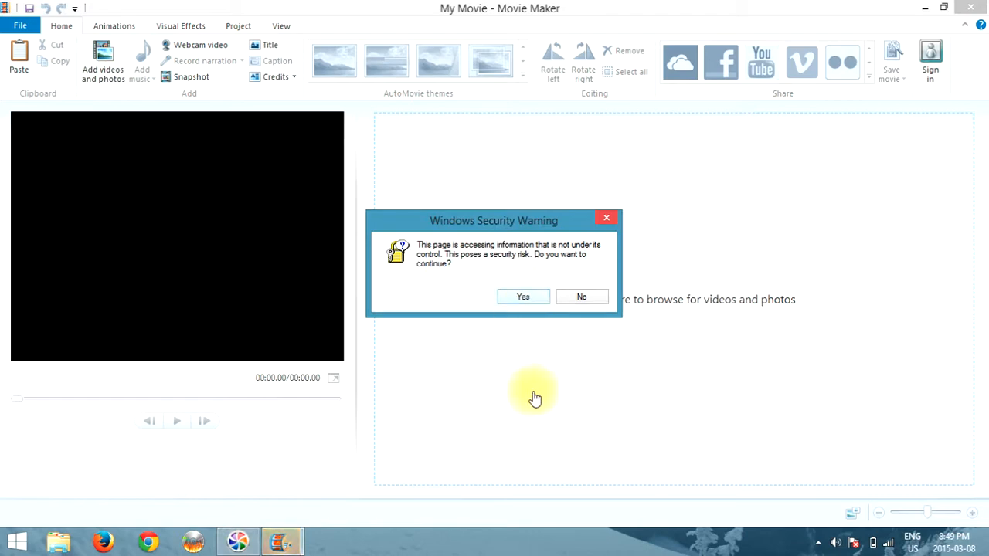
{"action": "left_click", "coordinate": [524, 298]}
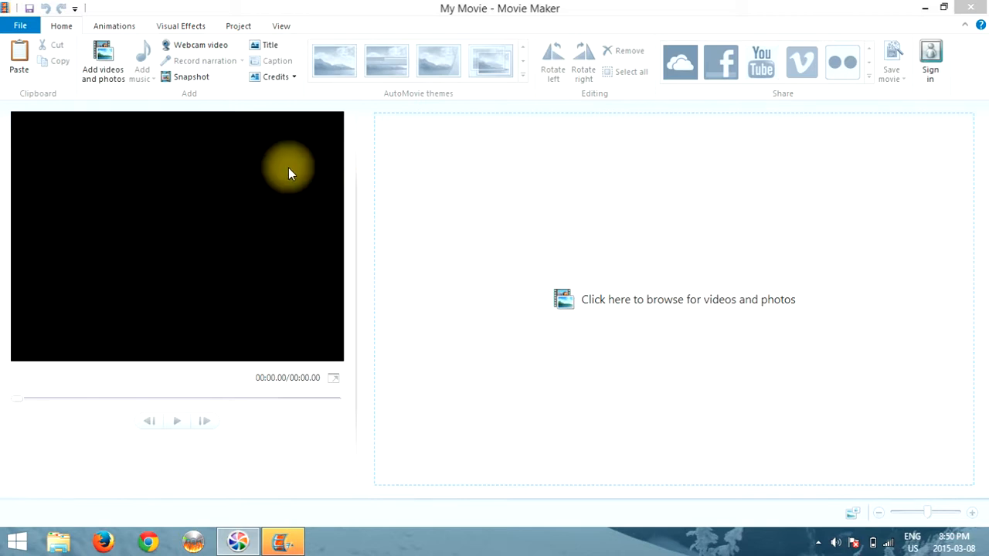
Select all 42 photos in the Collage for meems Pics folder and add them to the storyboard
{"action": "left_click", "coordinate": [104, 59]}
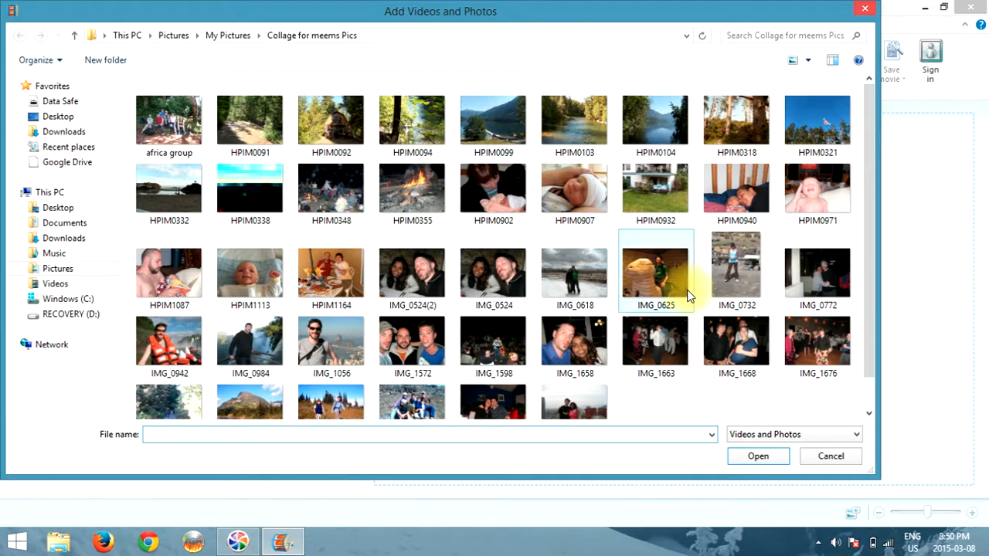
{"action": "scroll", "coordinate": [872, 216], "scroll_direction": "down", "scroll_amount": 2}
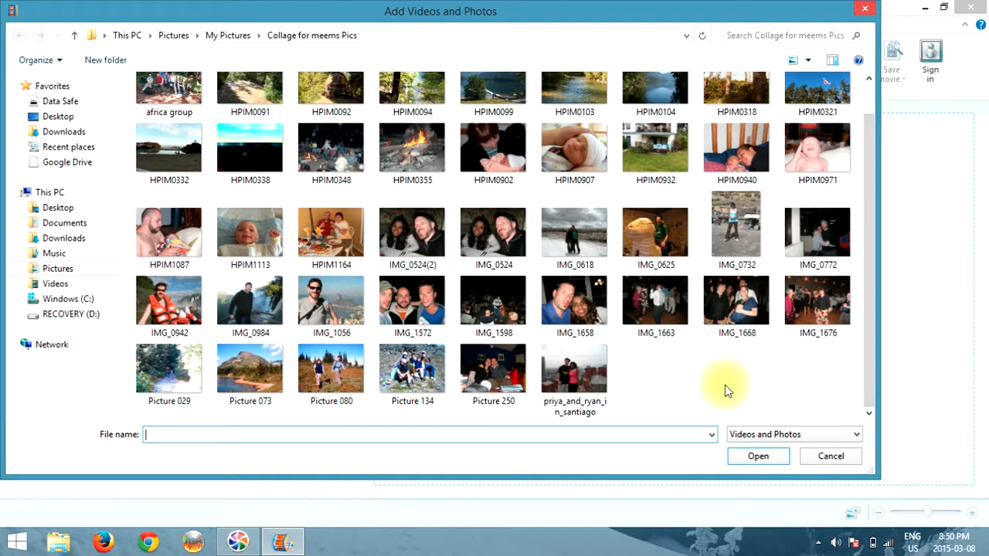
{"action": "left_click", "coordinate": [575, 382]}
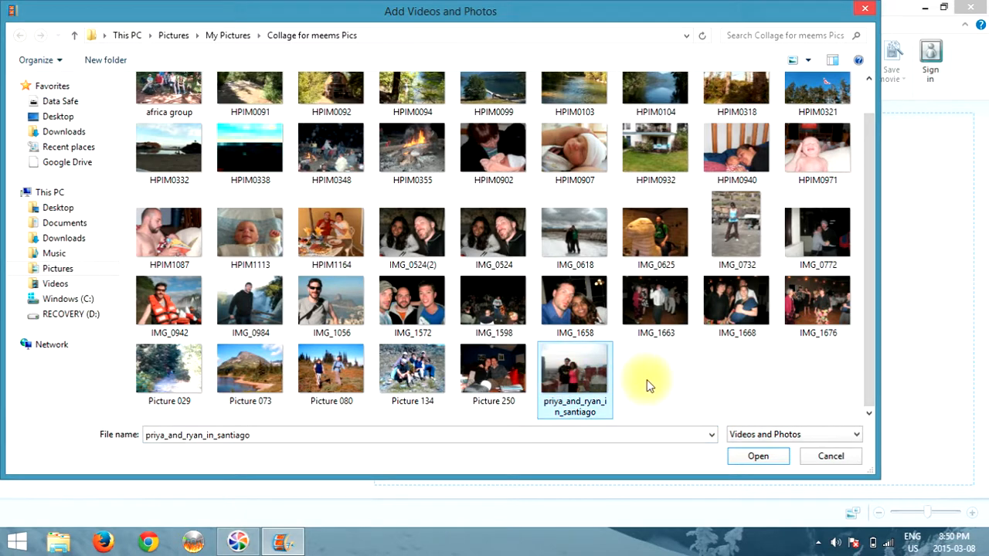
{"action": "key", "text": "ctrl+a"}
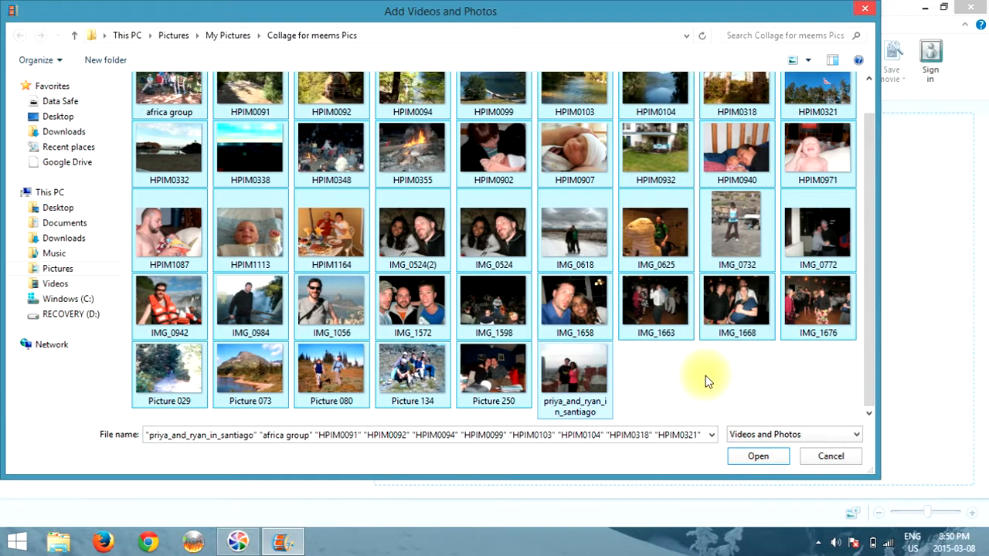
{"action": "left_click", "coordinate": [759, 455]}
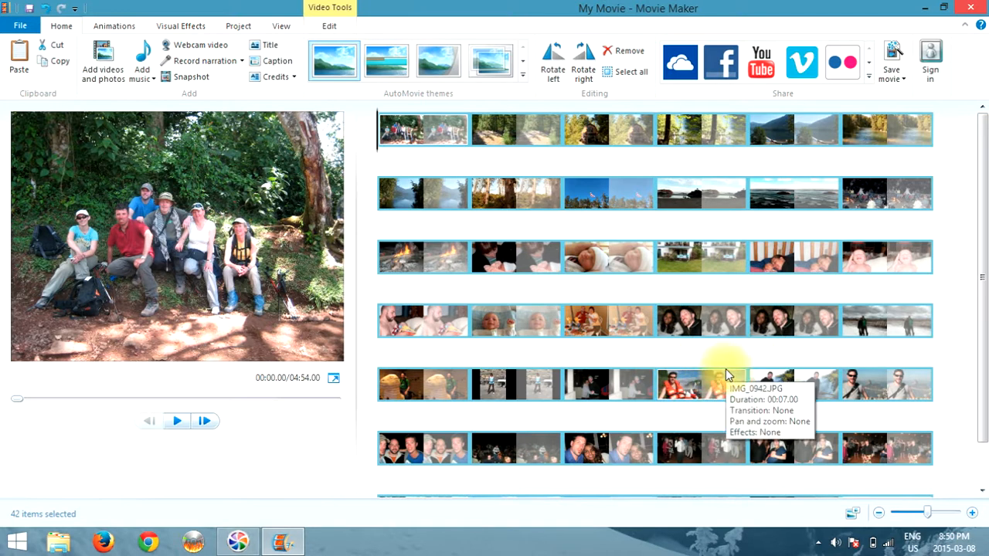
Shrink the storyboard thumbnails with the zoom slider so all 42 clips fit in four rows
{"action": "left_click", "coordinate": [857, 517]}
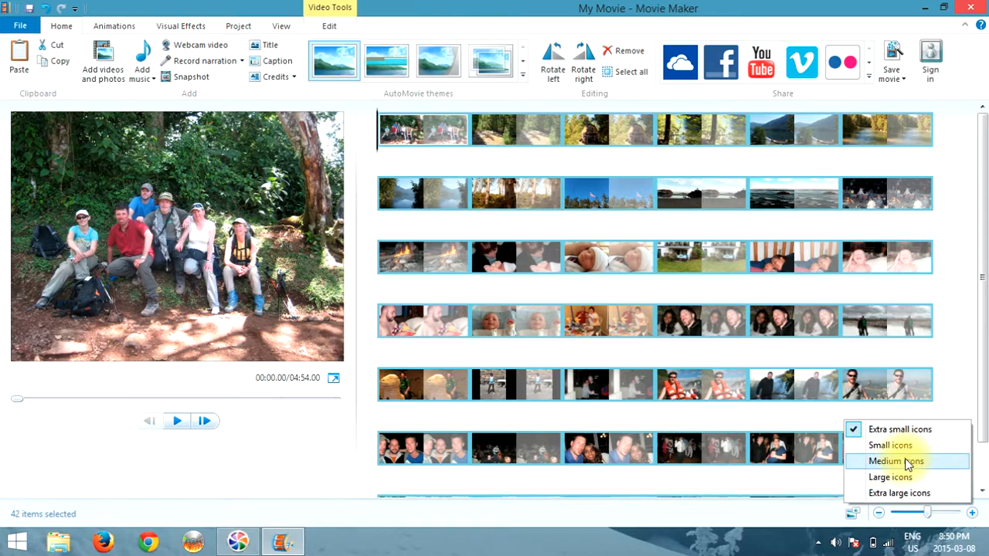
{"action": "left_click", "coordinate": [784, 485]}
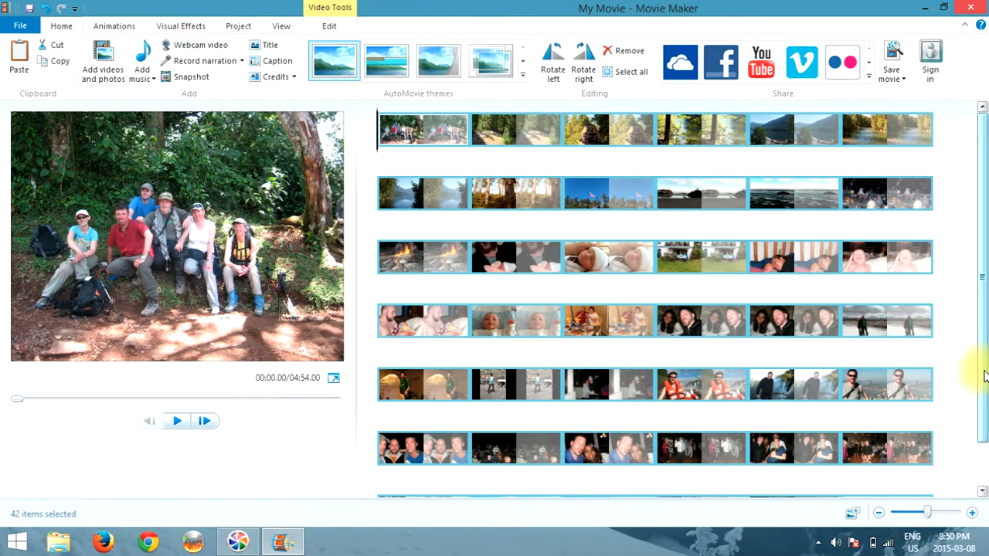
{"action": "left_click_drag", "start_coordinate": [984, 377], "coordinate": [980, 435]}
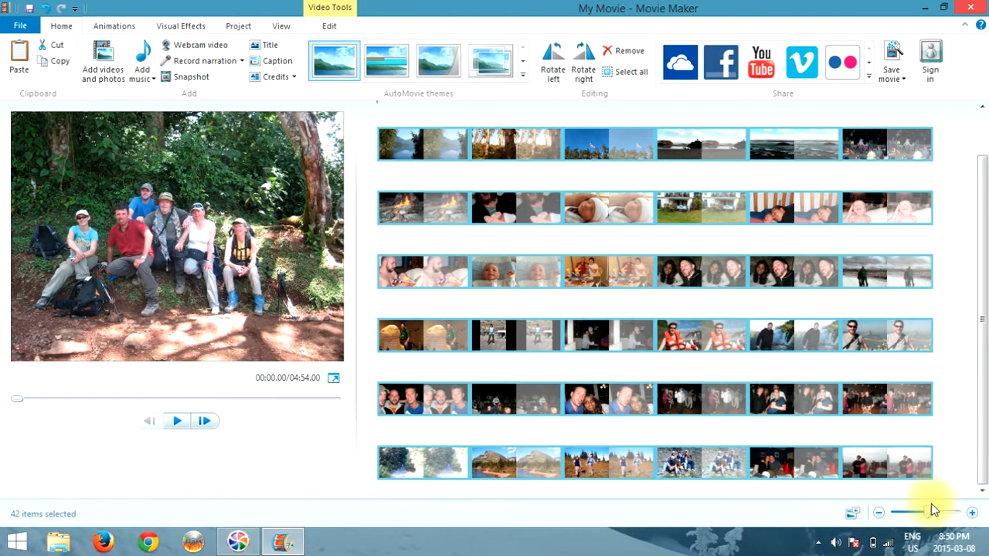
{"action": "left_click_drag", "start_coordinate": [933, 510], "coordinate": [920, 516]}
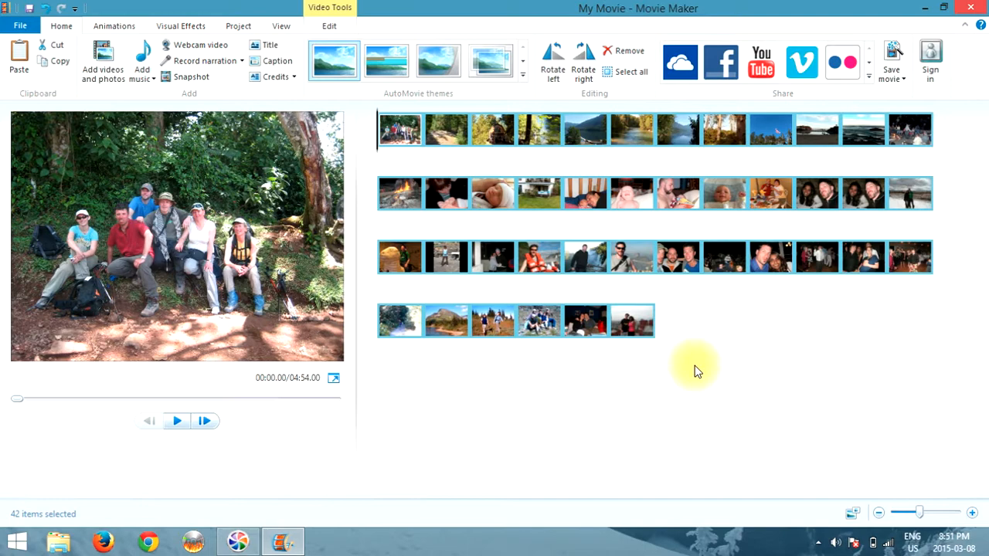
Move the baby photo HPIM0907.jpg to first place and the lake photo into row two
{"action": "left_click", "coordinate": [495, 194]}
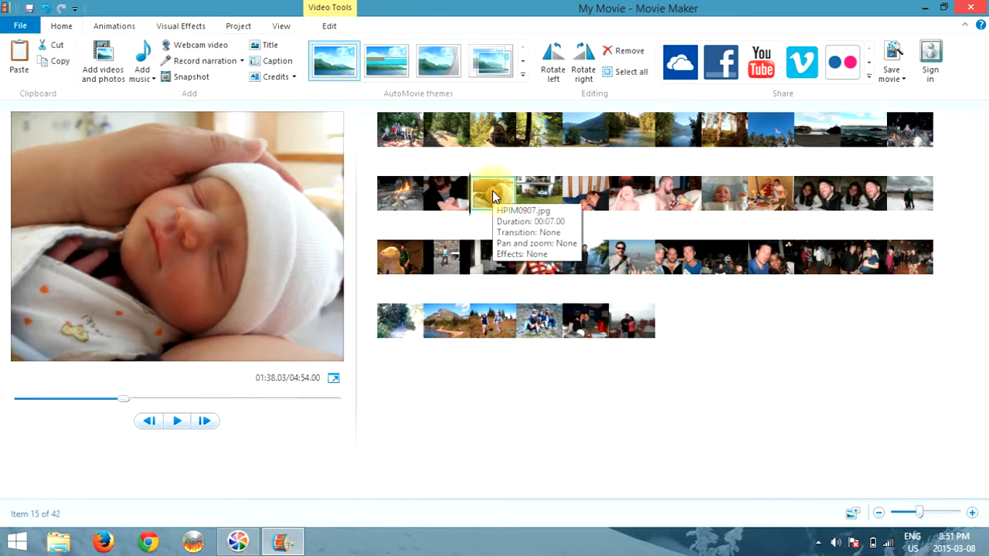
{"action": "left_click_drag", "start_coordinate": [492, 190], "coordinate": [392, 142]}
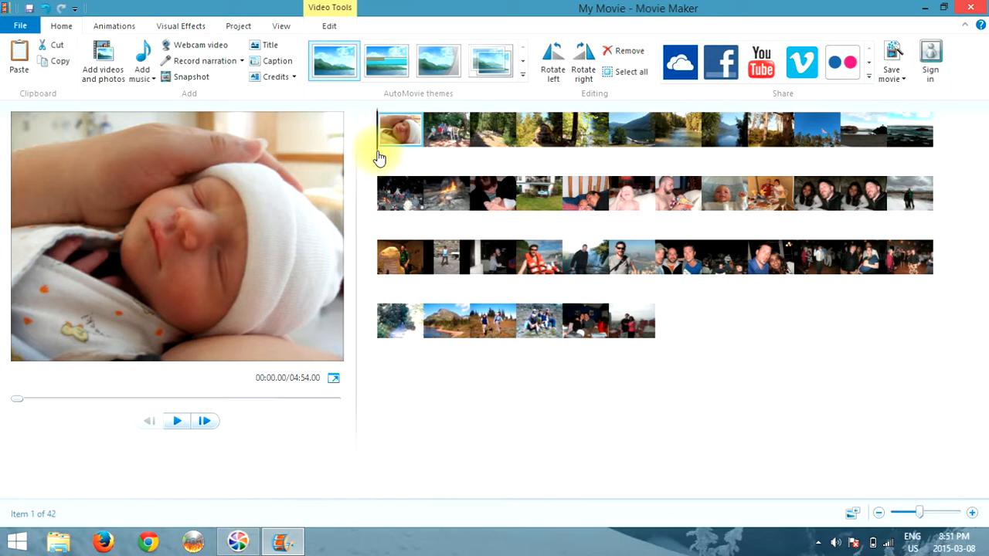
{"action": "left_click", "coordinate": [614, 157]}
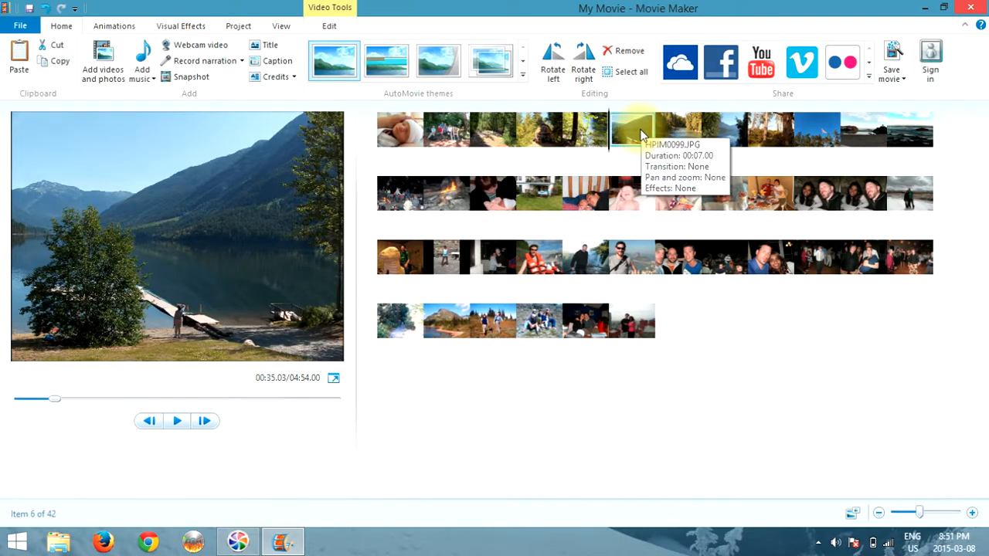
{"action": "left_click_drag", "start_coordinate": [640, 135], "coordinate": [655, 201]}
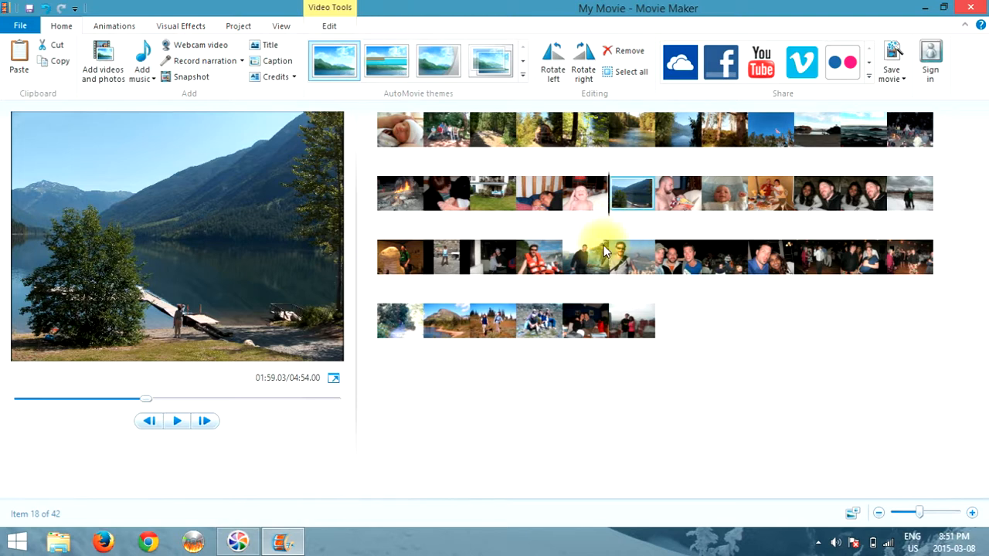
Remove the couple's nighttime photo from the storyboard, leaving 41 clips
{"action": "right_click", "coordinate": [813, 197]}
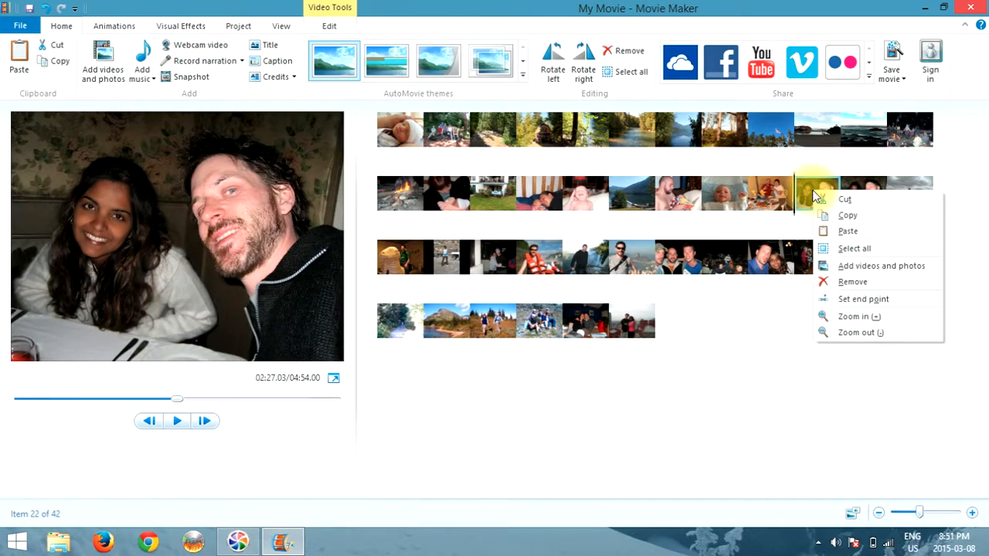
{"action": "left_click", "coordinate": [864, 282]}
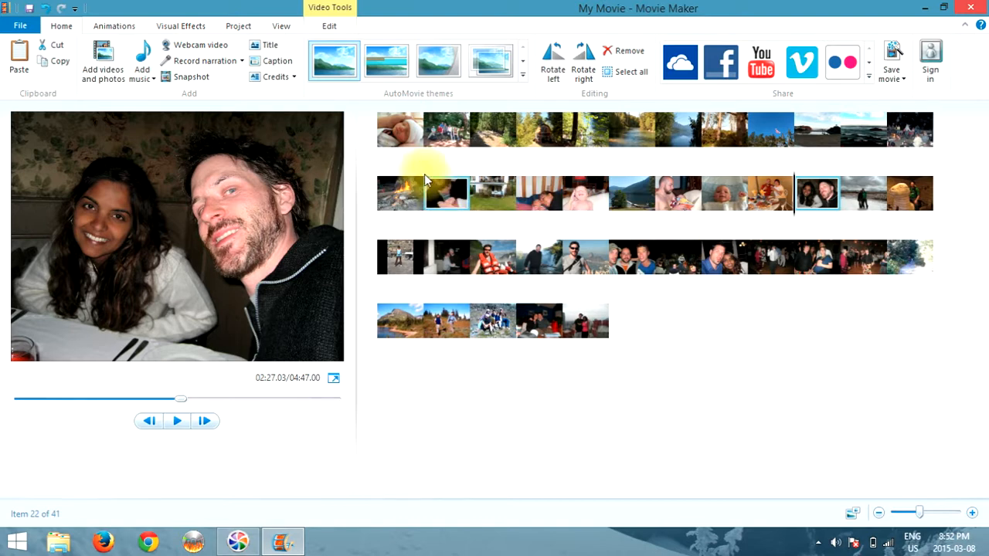
{"action": "left_click", "coordinate": [390, 126]}
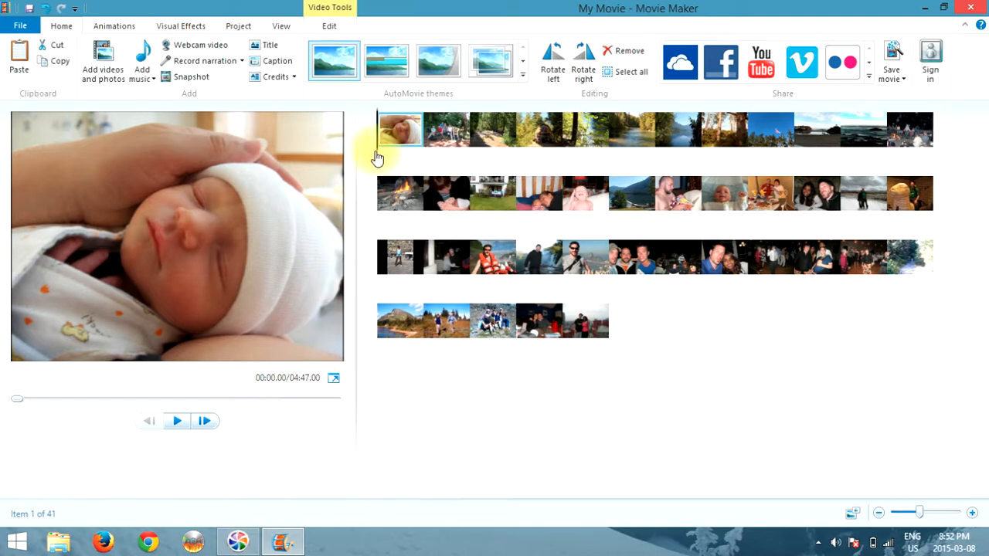
Preview the slideshow from the first clip, then select the africa group photo
{"action": "left_click_drag", "start_coordinate": [376, 157], "coordinate": [553, 229]}
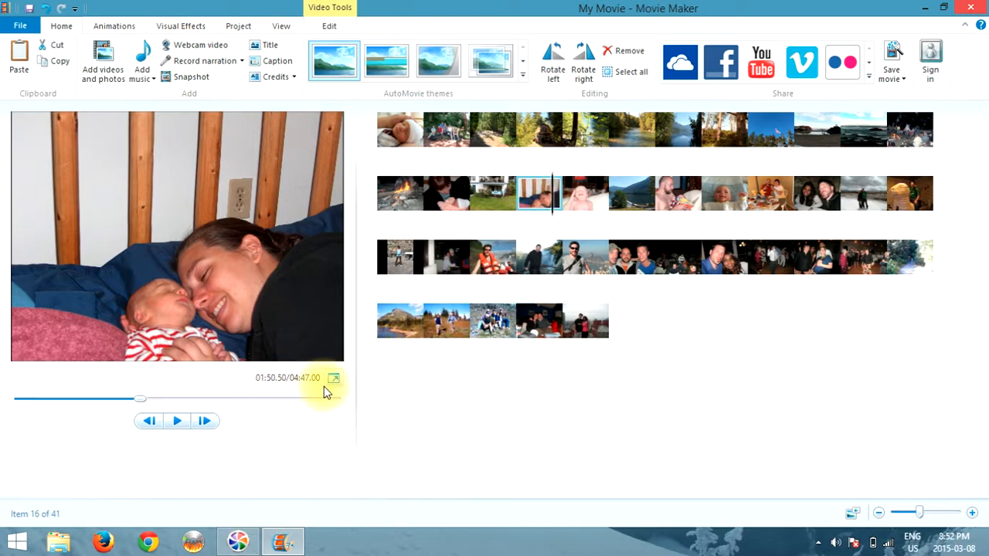
{"action": "left_click", "coordinate": [553, 201]}
{"action": "left_click", "coordinate": [408, 125]}
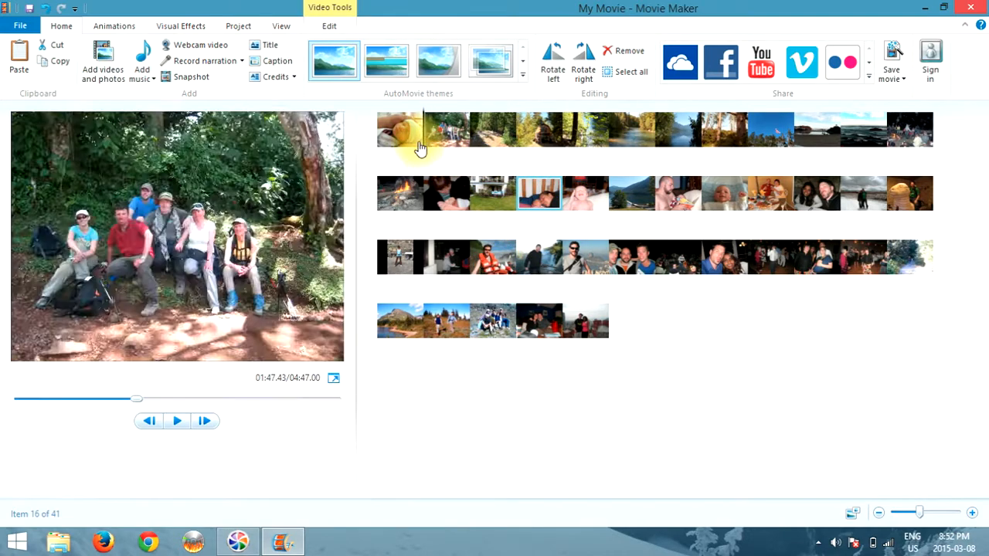
{"action": "left_click", "coordinate": [380, 133]}
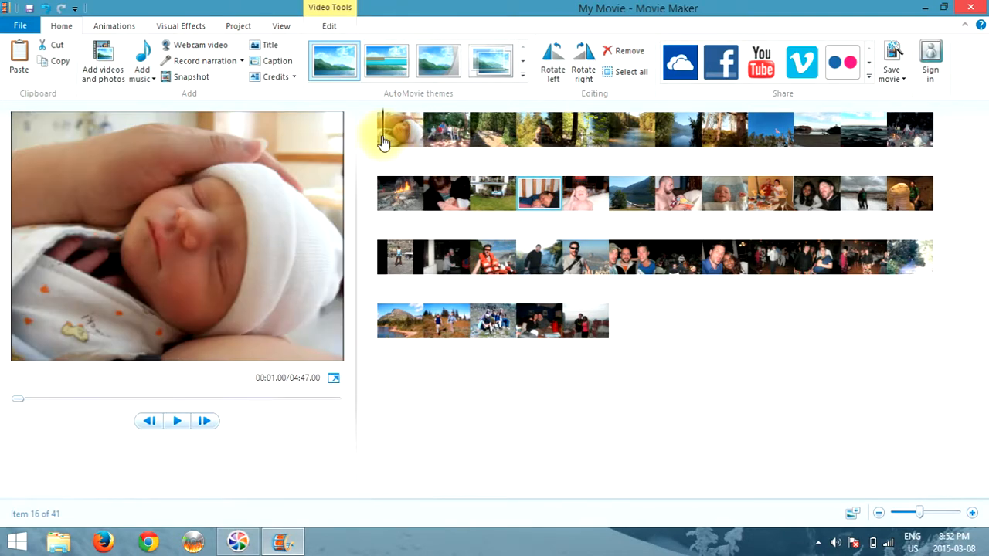
{"action": "left_click", "coordinate": [177, 421]}
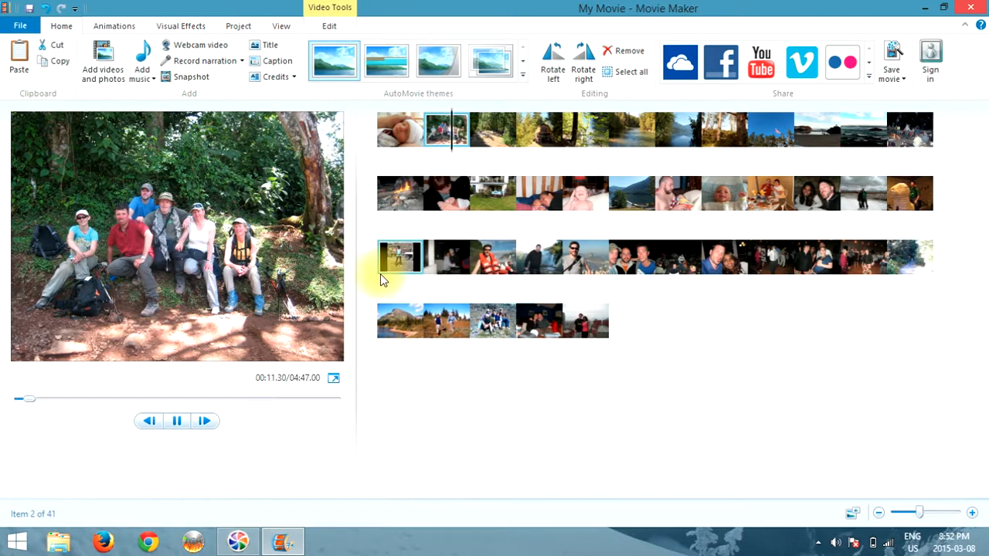
{"action": "left_click", "coordinate": [178, 421]}
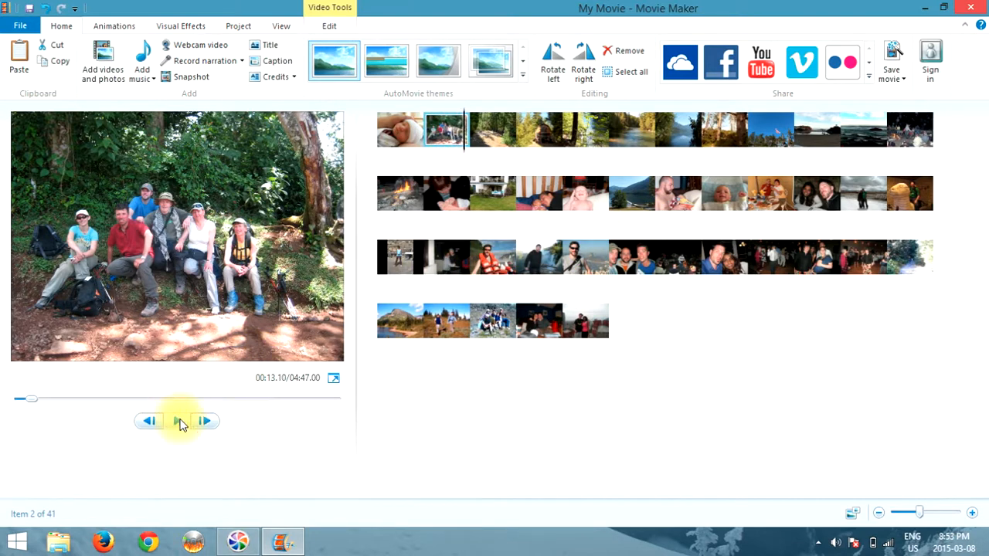
{"action": "left_click", "coordinate": [400, 133]}
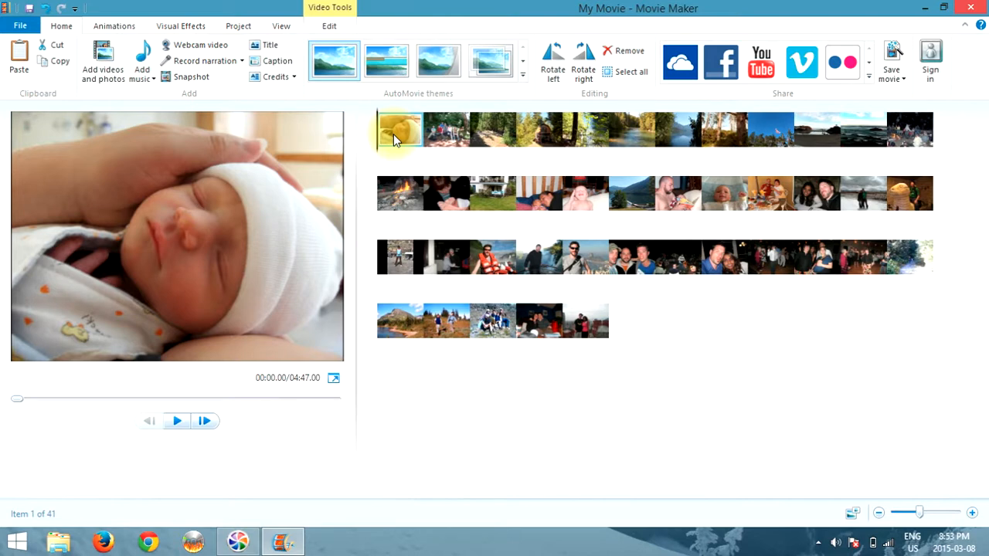
{"action": "left_click", "coordinate": [445, 133]}
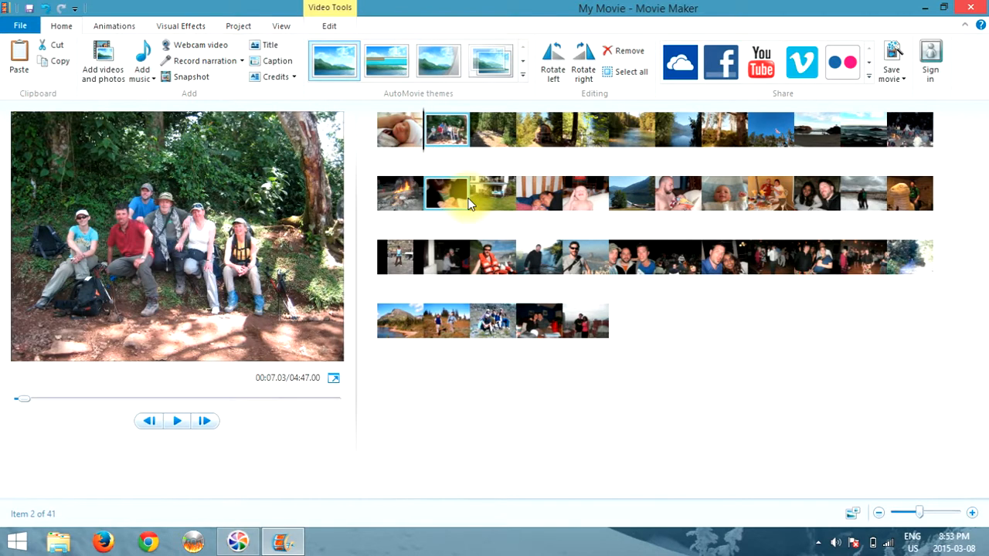
Set the africa group photo's duration to 4.00 seconds and verify it against other clips
{"action": "left_click", "coordinate": [330, 28]}
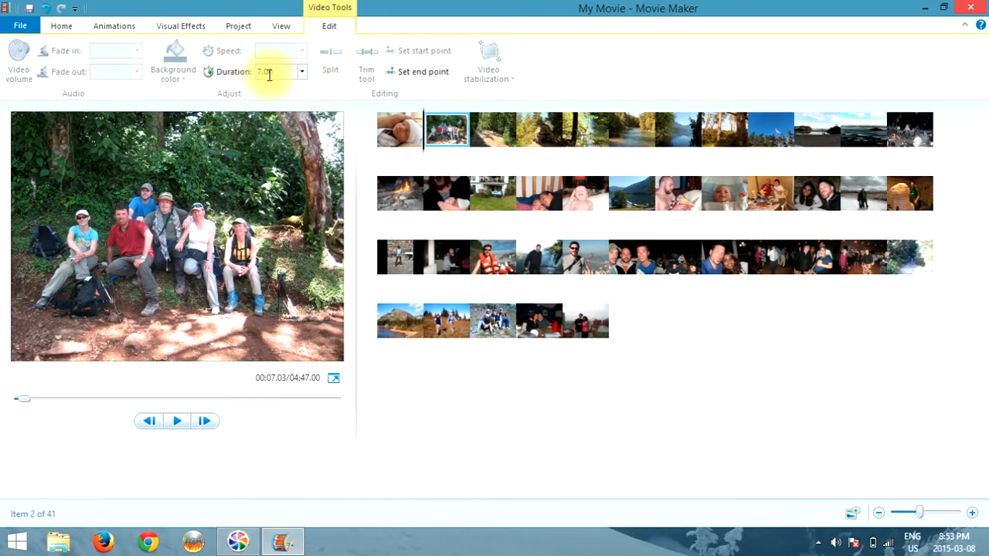
{"action": "left_click", "coordinate": [302, 71]}
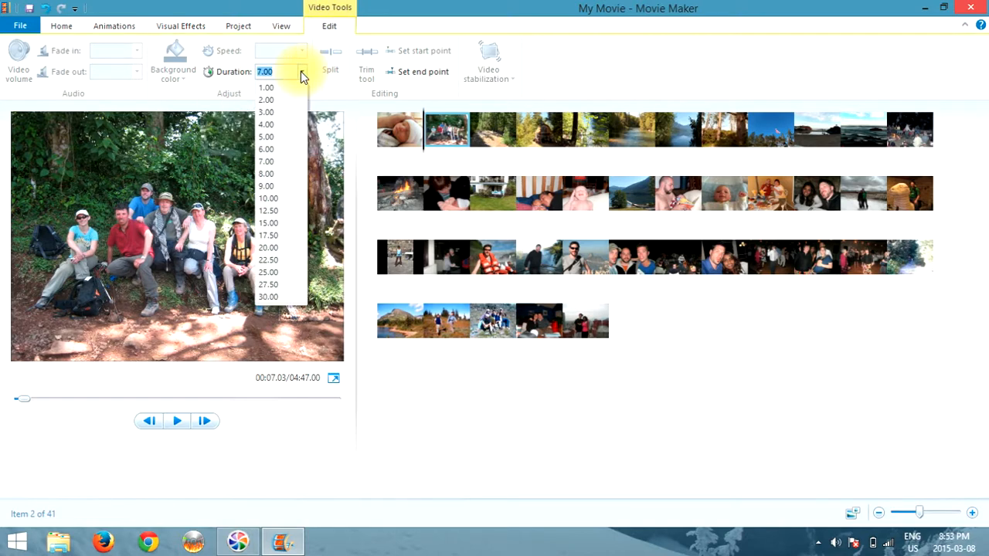
{"action": "left_click", "coordinate": [266, 125]}
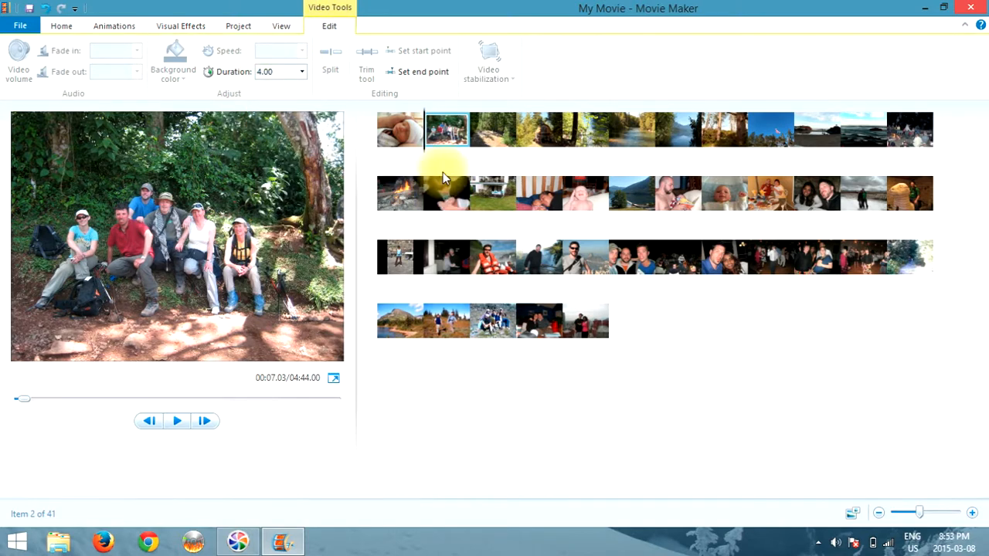
{"action": "left_click", "coordinate": [401, 135]}
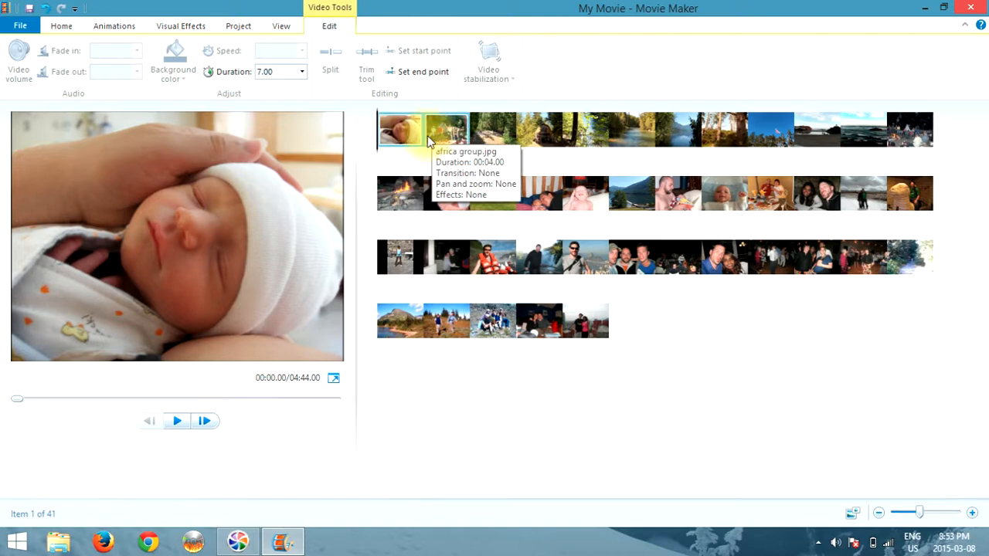
{"action": "left_click", "coordinate": [584, 323]}
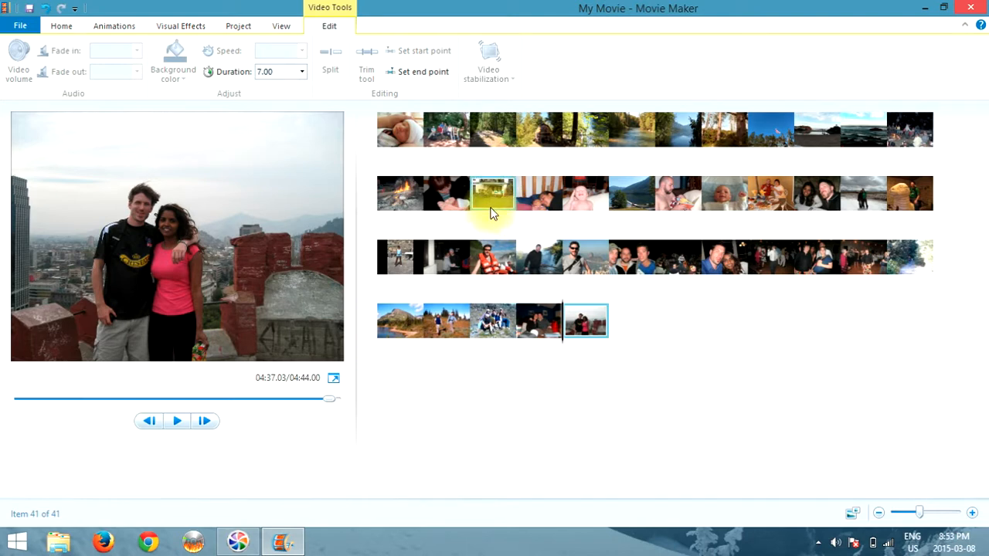
{"action": "left_click", "coordinate": [398, 131]}
{"action": "left_click", "coordinate": [446, 139]}
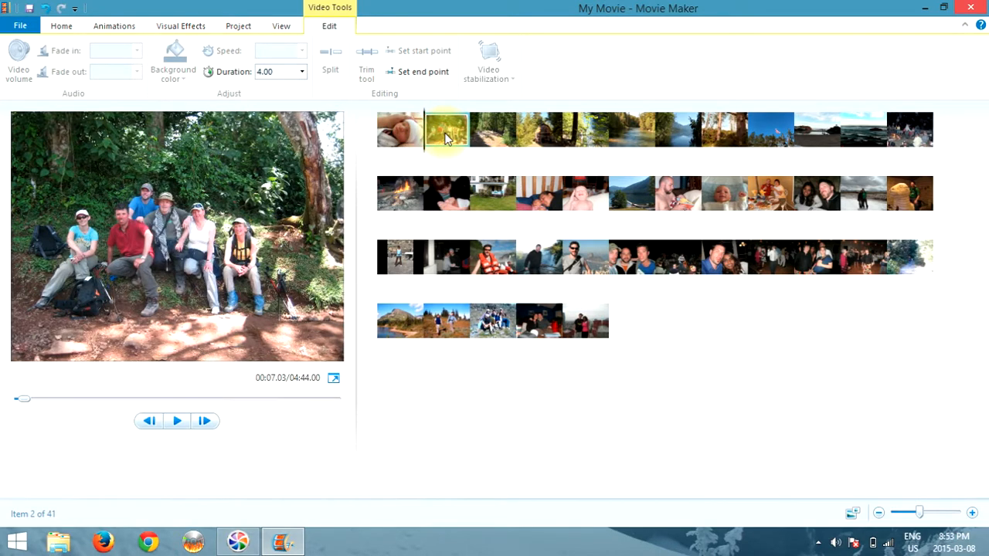
Select all 41 clips and give each a 4.00-second duration
{"action": "key", "text": "ctrl+a"}
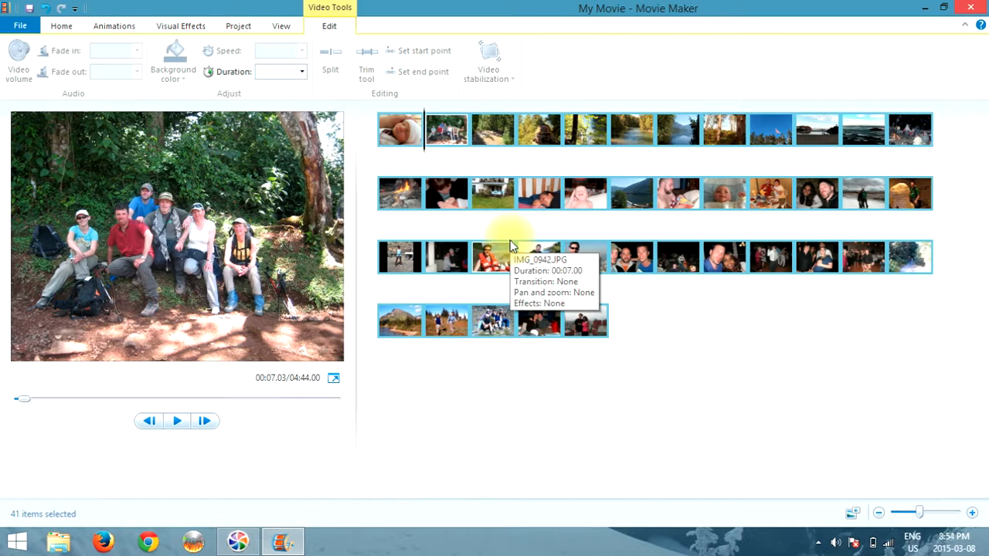
{"action": "left_click", "coordinate": [302, 72]}
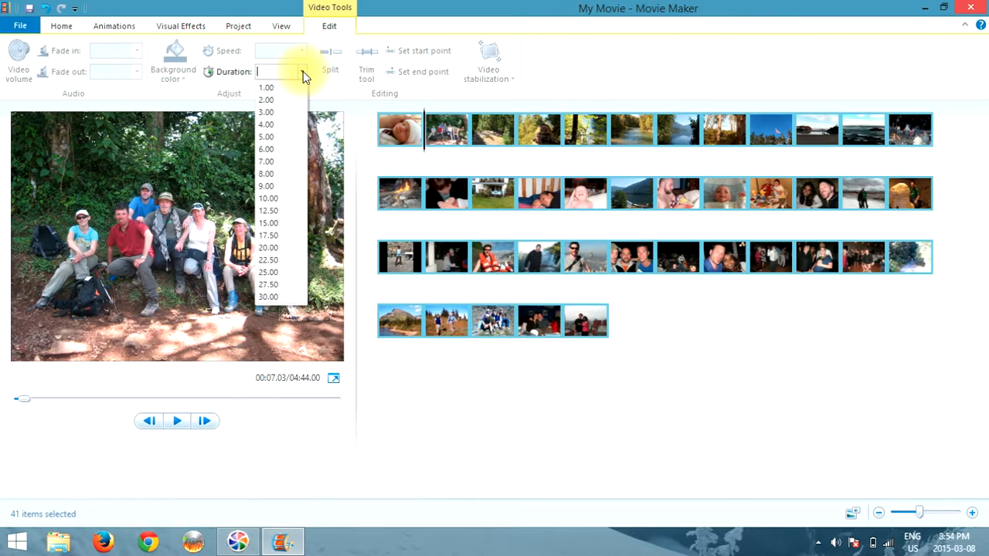
{"action": "left_click", "coordinate": [266, 124]}
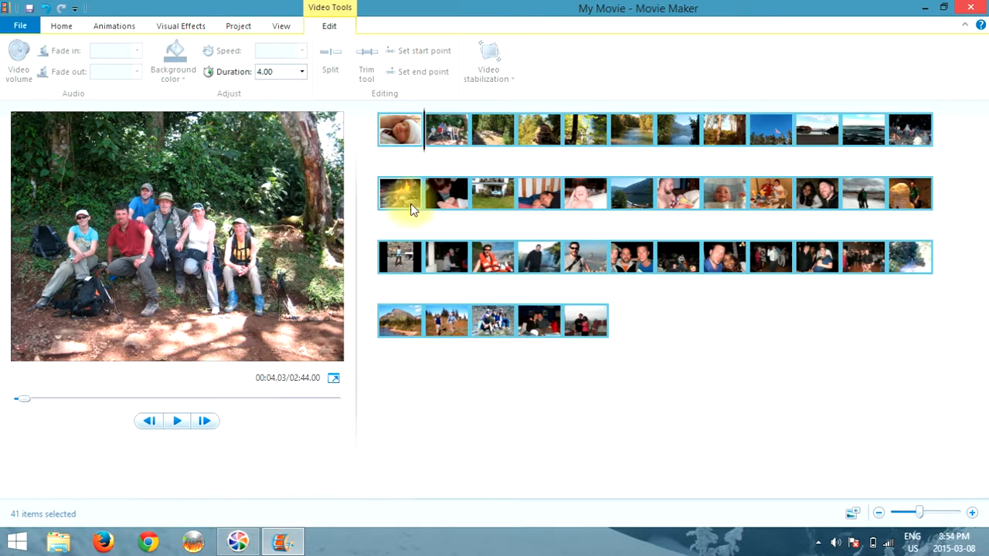
{"action": "left_click", "coordinate": [484, 204]}
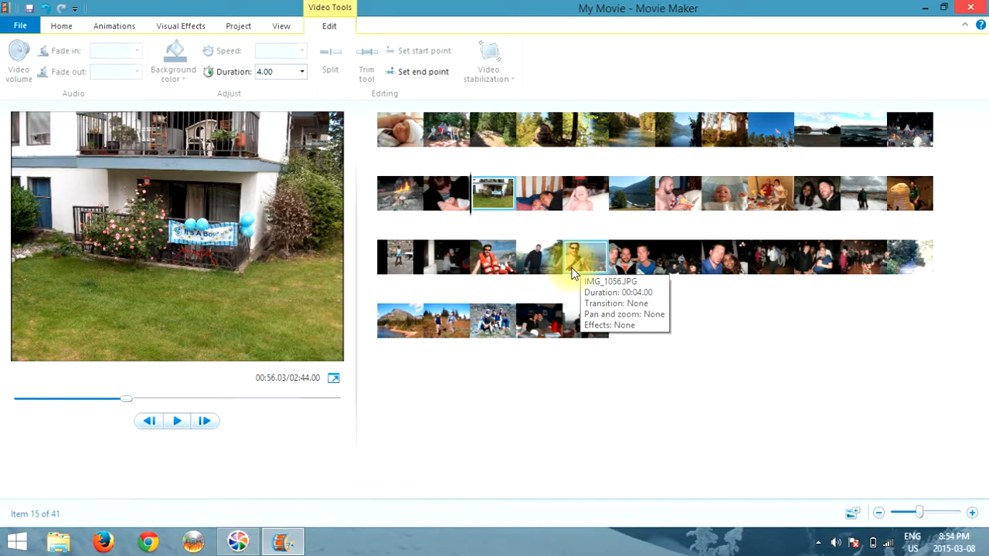
{"action": "left_click", "coordinate": [400, 144]}
{"action": "left_click", "coordinate": [451, 141]}
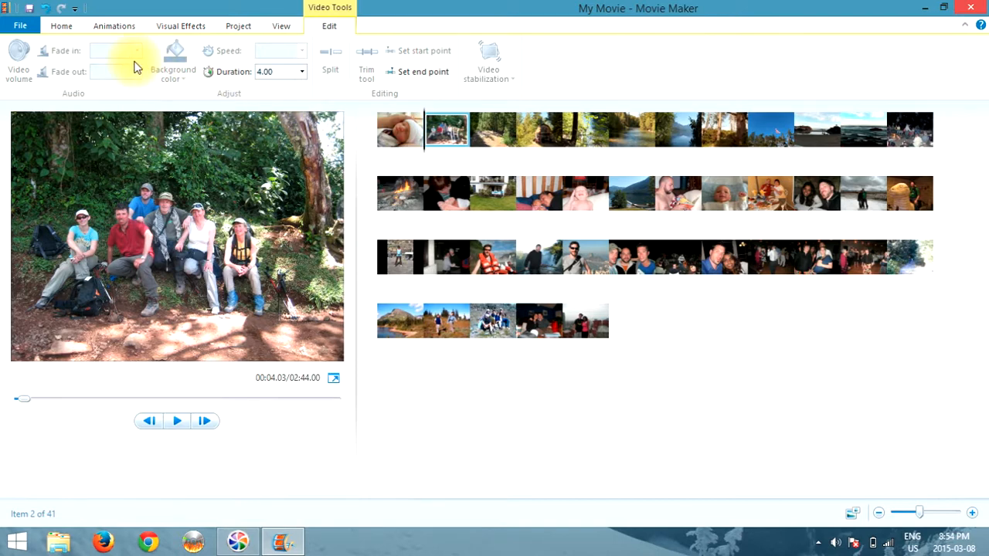
Give the africa group photo a 1.50-second Filled V down transition
{"action": "left_click", "coordinate": [115, 26]}
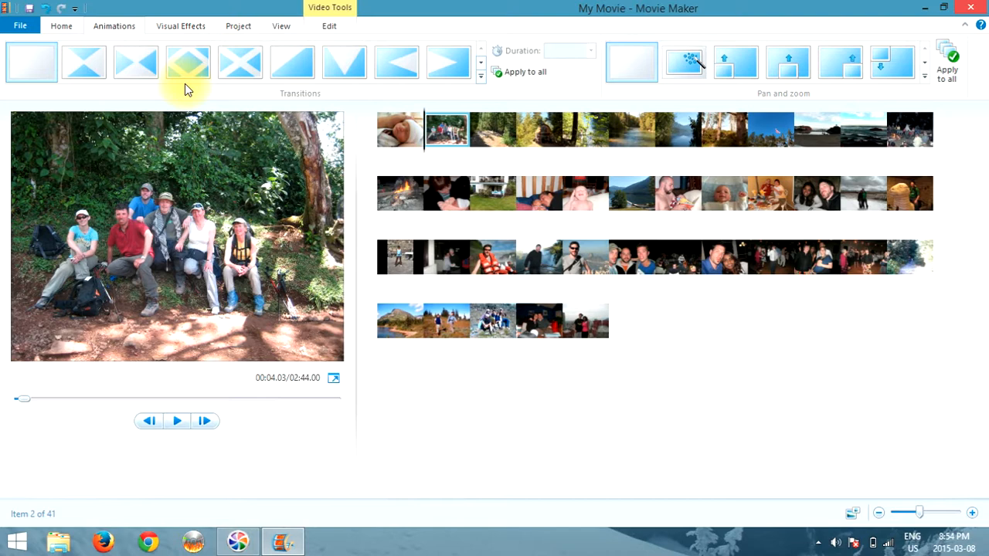
{"action": "left_click", "coordinate": [345, 69]}
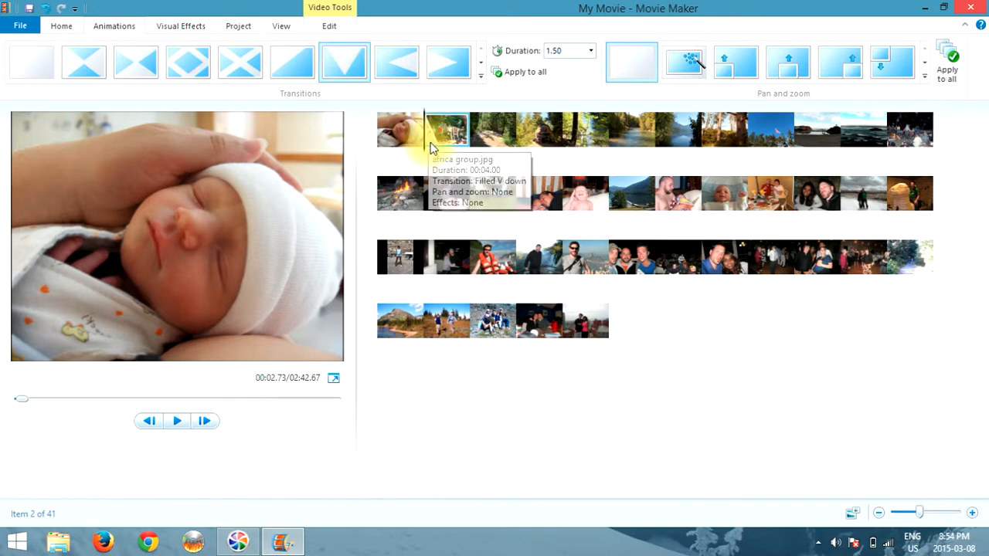
{"action": "mouse_move", "coordinate": [437, 132]}
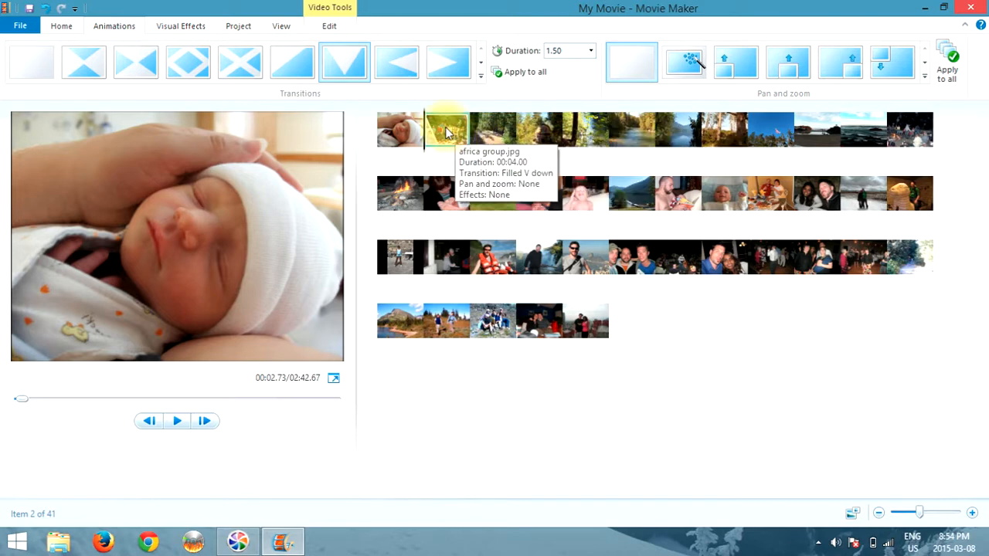
{"action": "left_click", "coordinate": [402, 132]}
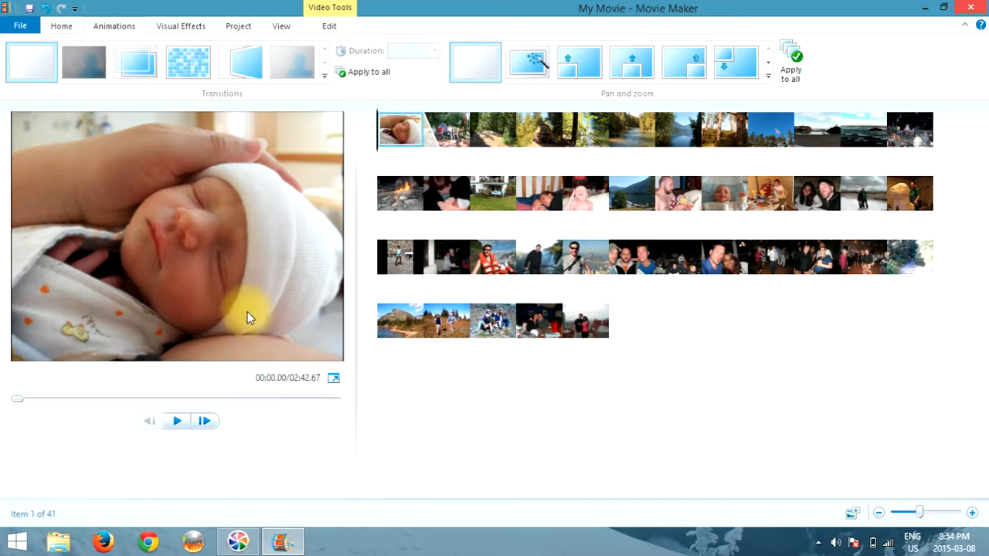
Preview the slideshow, then try transitions on the river photo and settle on Filled V up
{"action": "left_click", "coordinate": [176, 421]}
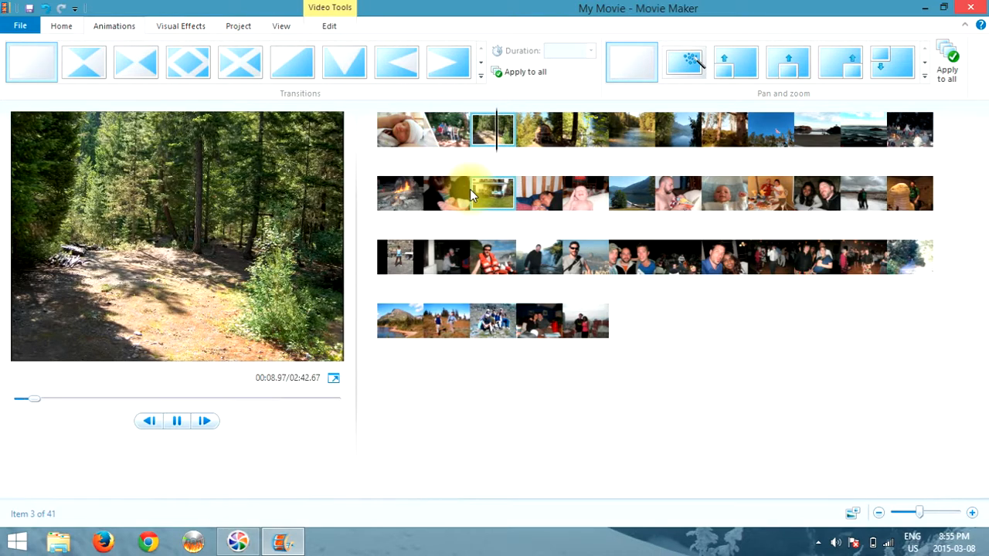
{"action": "left_click", "coordinate": [176, 419]}
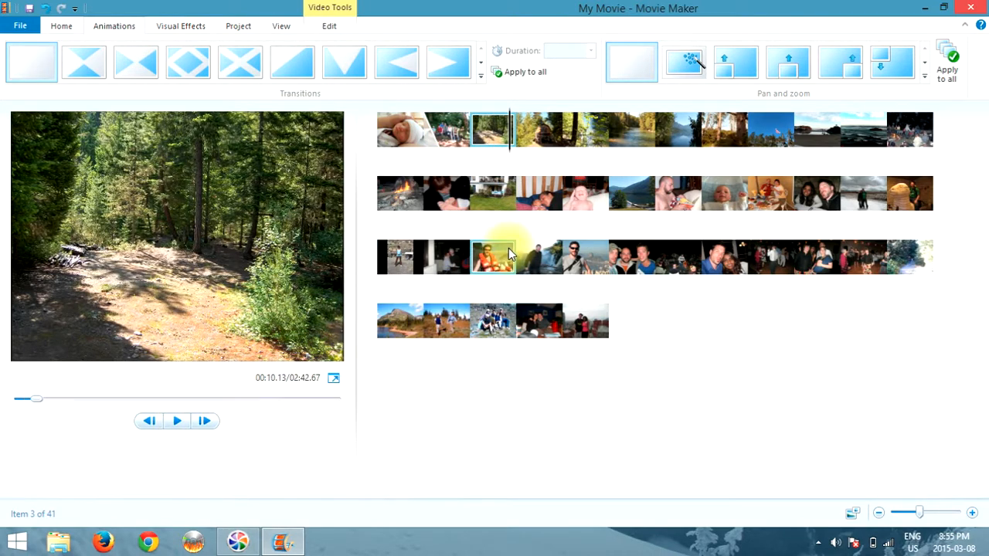
{"action": "left_click", "coordinate": [637, 127]}
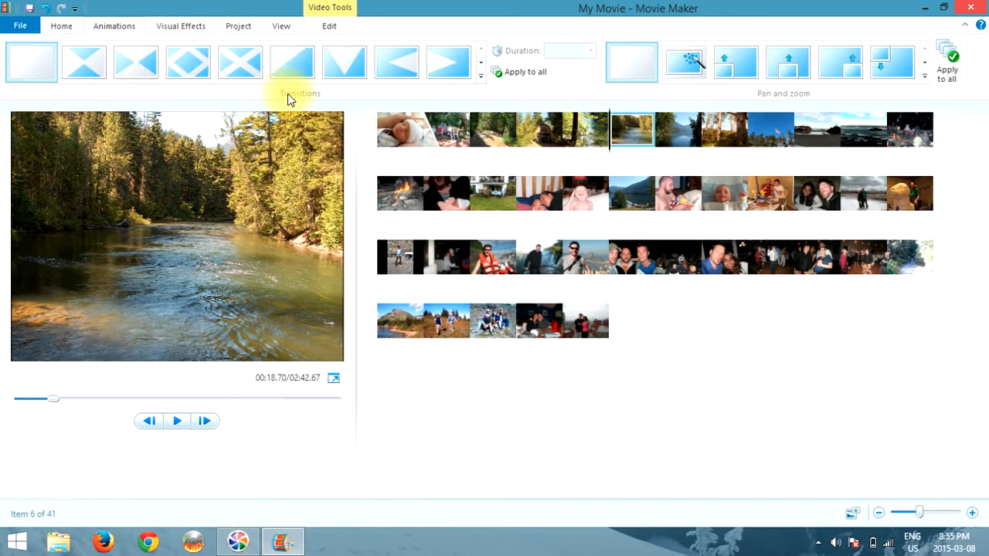
{"action": "left_click", "coordinate": [480, 64]}
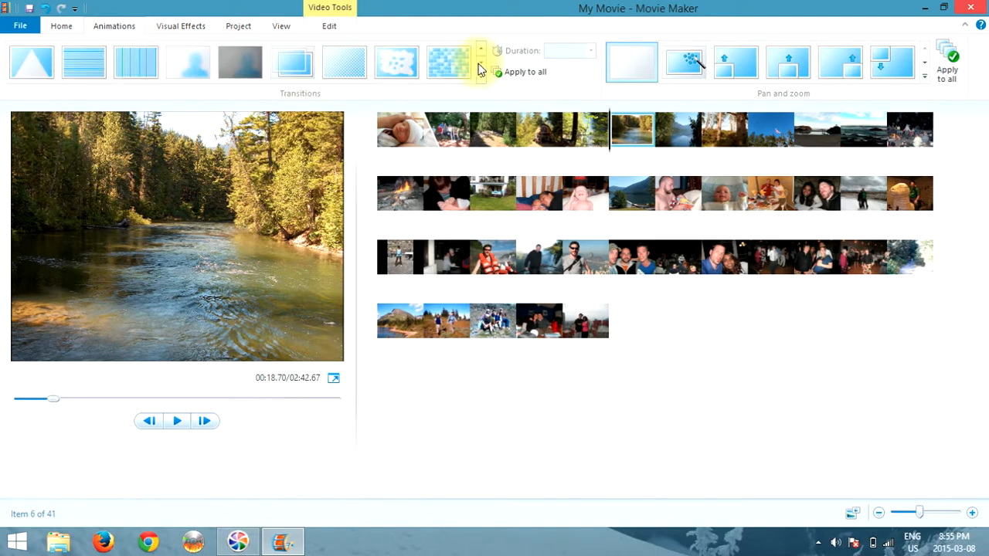
{"action": "left_click", "coordinate": [405, 65]}
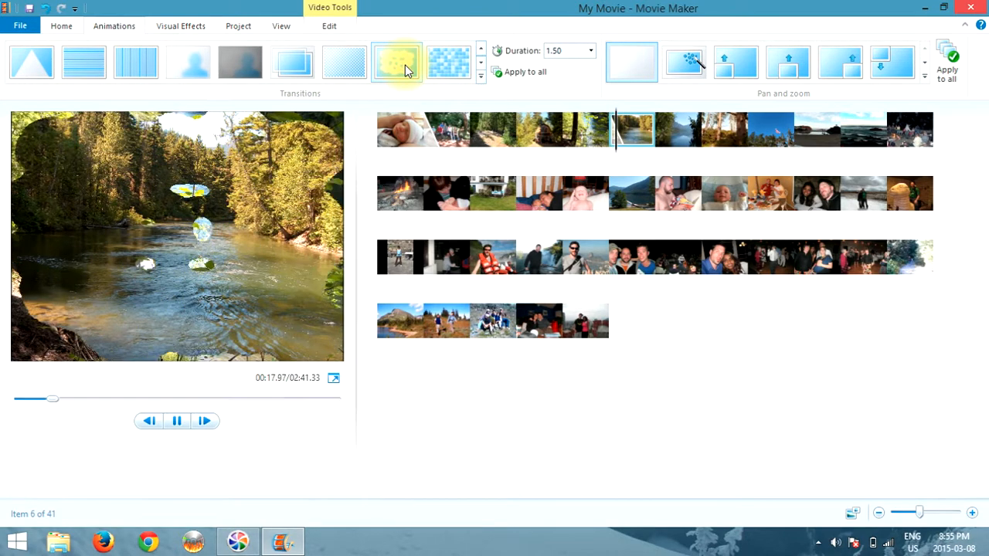
{"action": "left_click", "coordinate": [445, 65]}
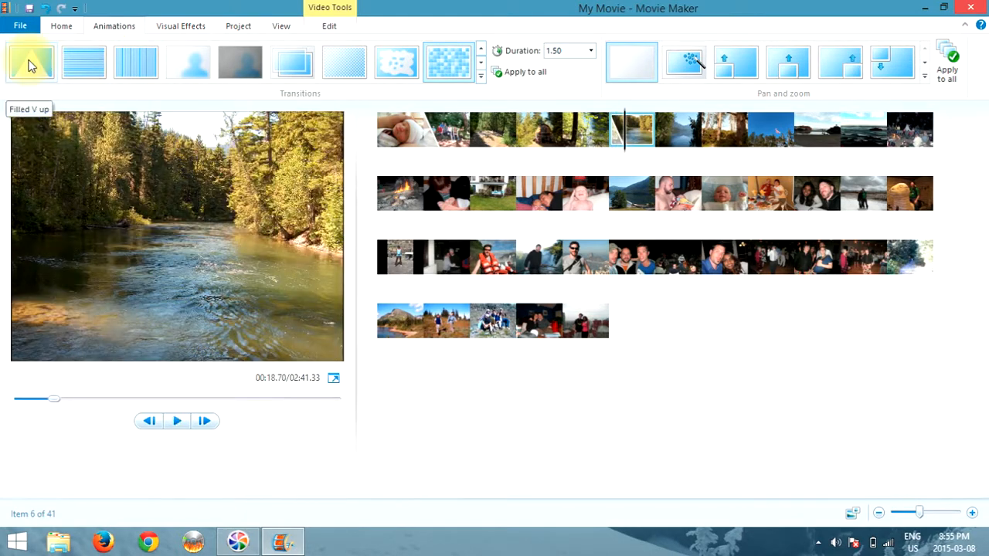
{"action": "left_click", "coordinate": [29, 65]}
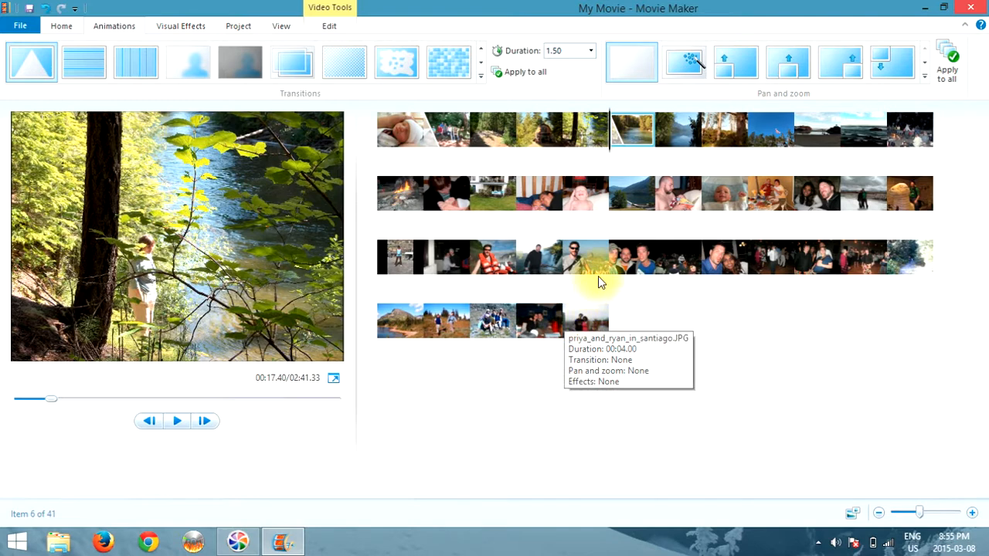
{"action": "left_click", "coordinate": [684, 193]}
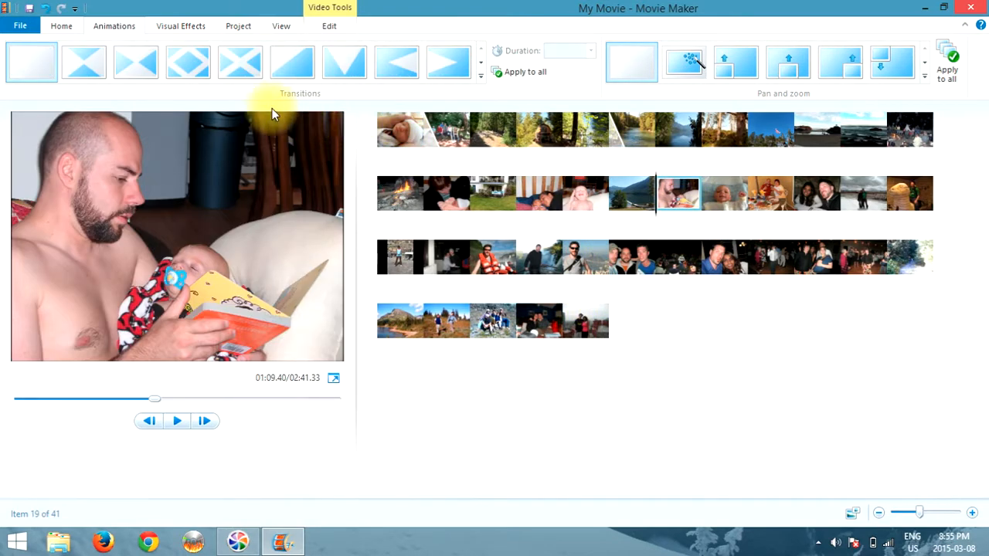
Apply the Edge detection visual effect to the man-reading-to-baby photo HPIM1087.JPG
{"action": "left_click", "coordinate": [189, 26]}
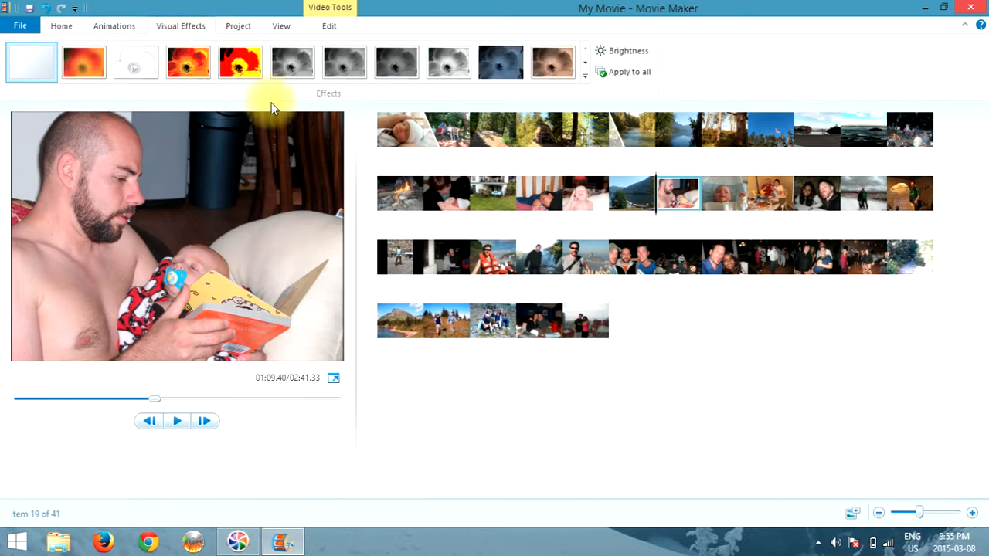
{"action": "left_click", "coordinate": [585, 64]}
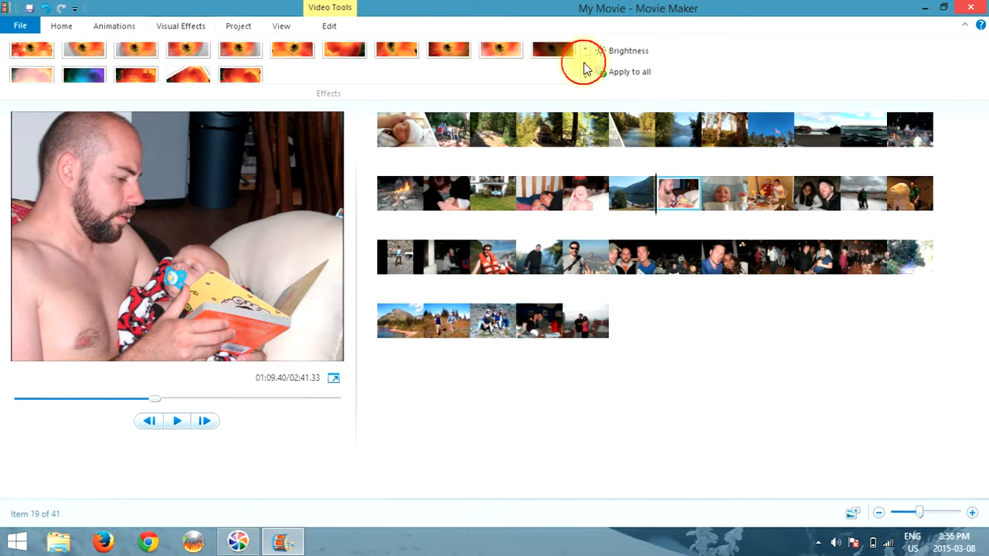
{"action": "left_click", "coordinate": [585, 51]}
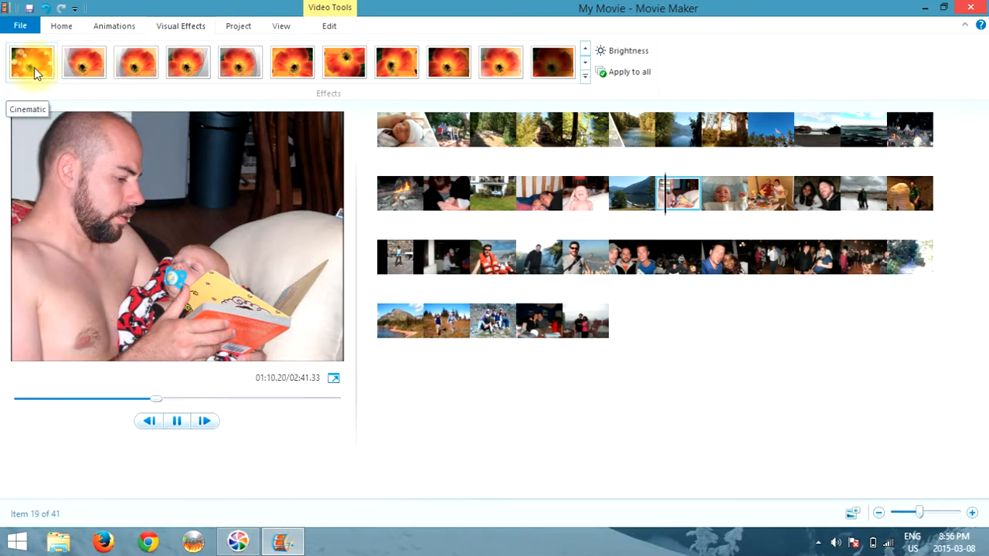
{"action": "left_click", "coordinate": [586, 52]}
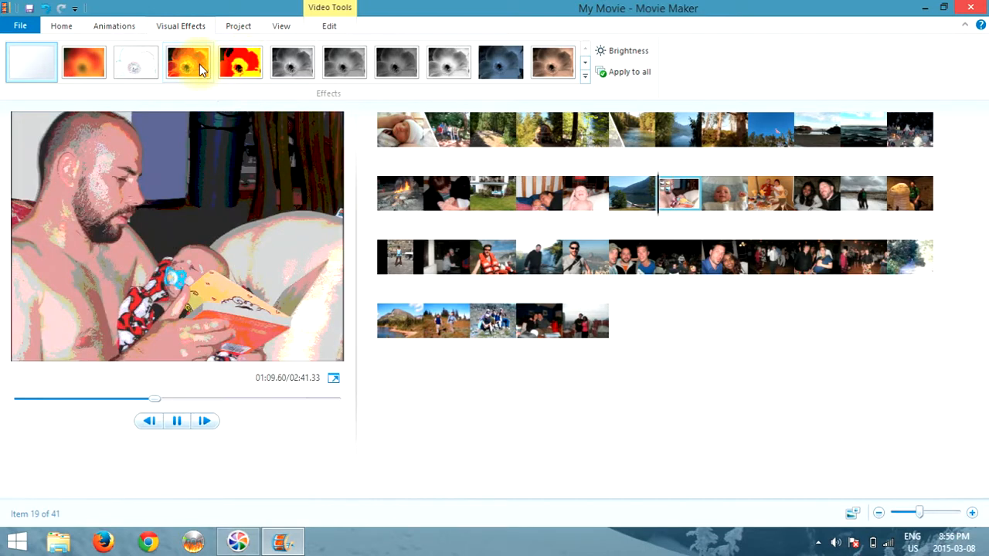
{"action": "left_click", "coordinate": [140, 67]}
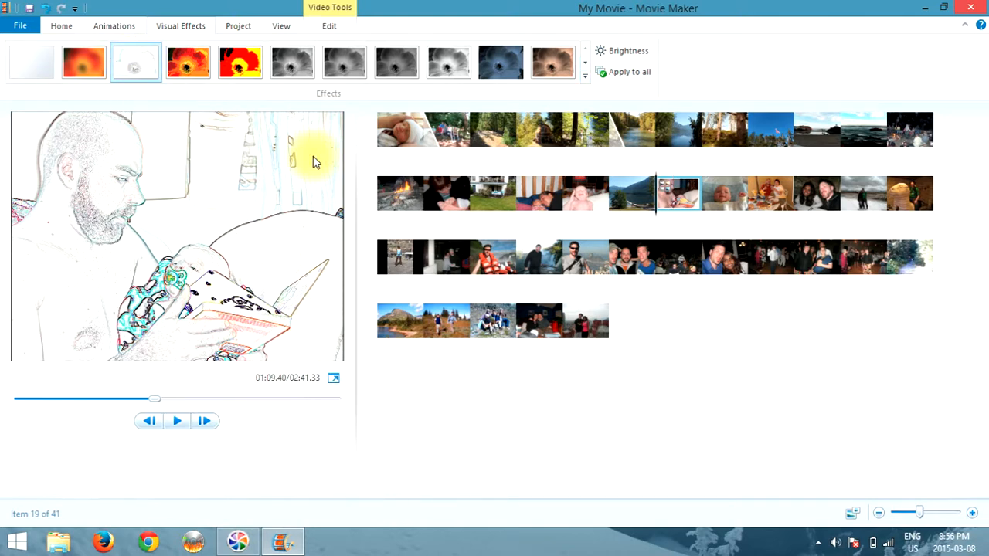
Preview from the lake photo, then move the edge-detected photo to third place in the storyboard
{"action": "left_click", "coordinate": [631, 203]}
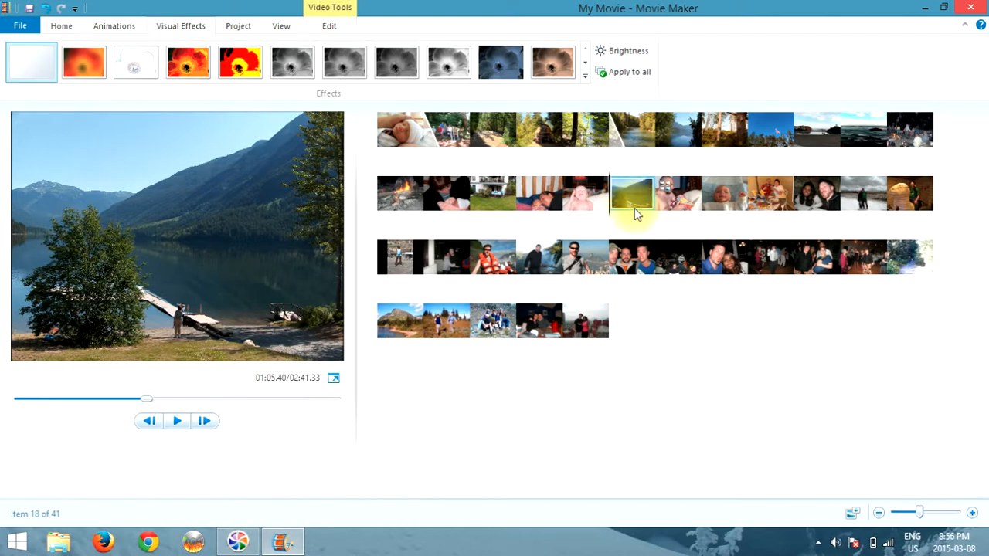
{"action": "left_click", "coordinate": [176, 421]}
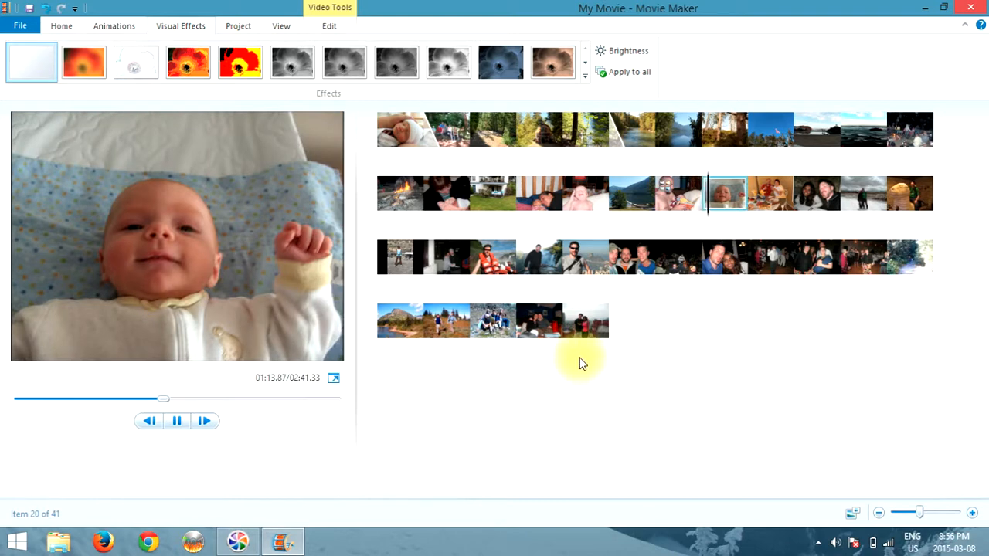
{"action": "left_click", "coordinate": [178, 422]}
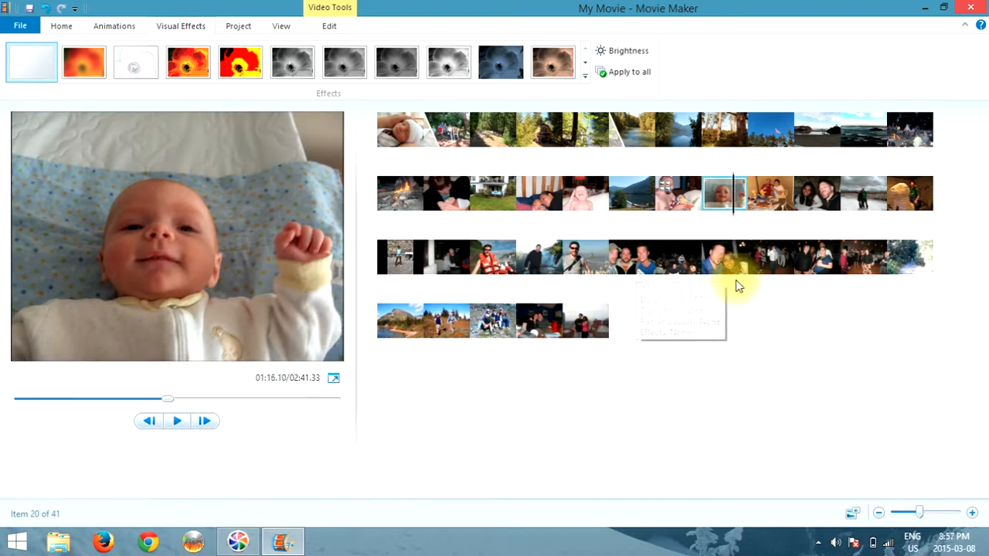
{"action": "left_click", "coordinate": [679, 200]}
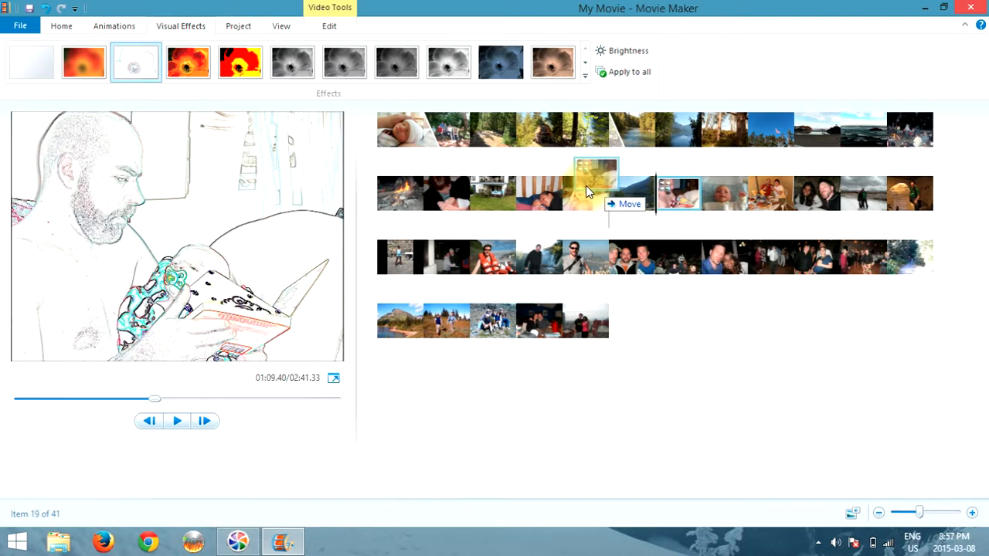
{"action": "left_click_drag", "start_coordinate": [586, 186], "coordinate": [487, 161]}
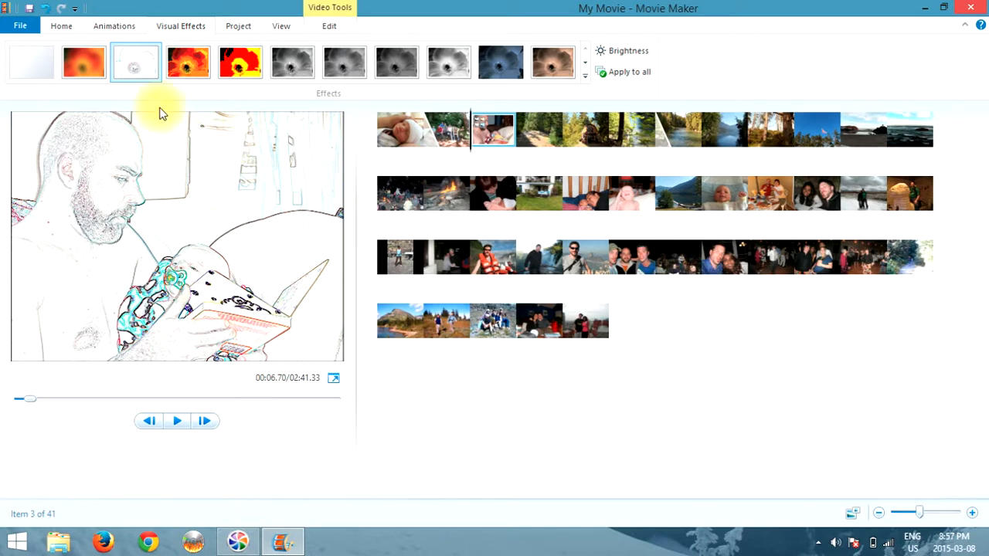
{"action": "left_click", "coordinate": [63, 28]}
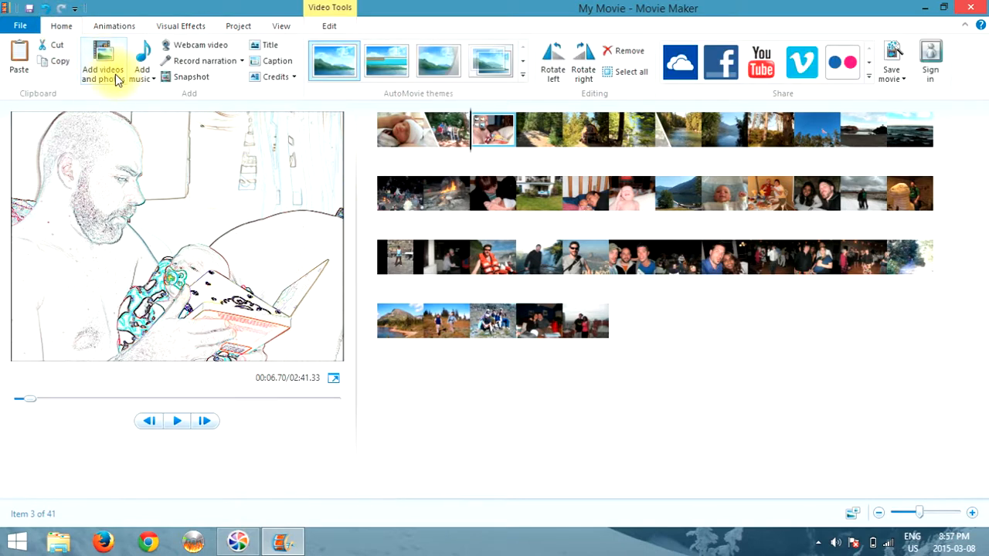
Add the songs Never Going Back Again and Rolling In The Deep together as background music
{"action": "left_click", "coordinate": [140, 52]}
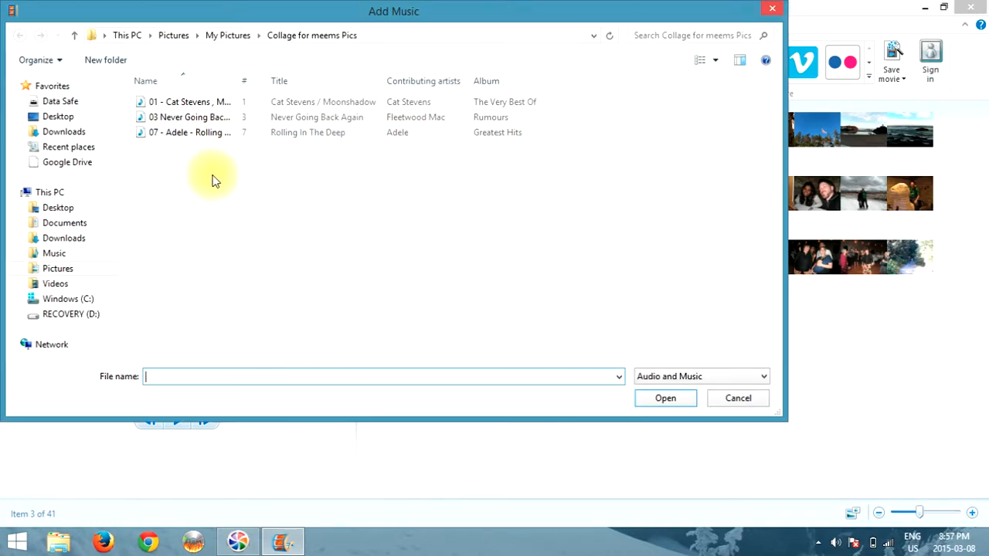
{"action": "left_click", "coordinate": [179, 117]}
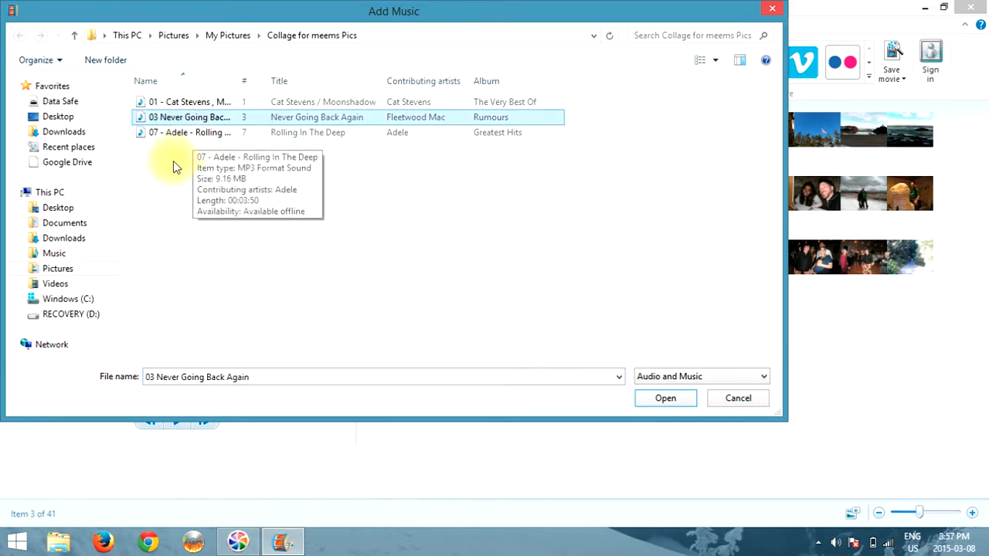
{"action": "left_click", "coordinate": [185, 133], "text": "ctrl"}
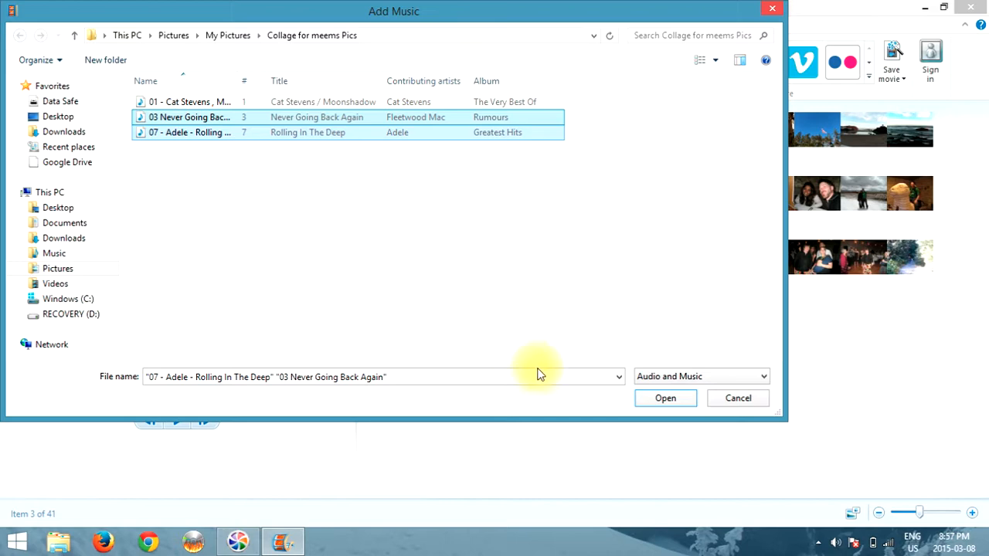
{"action": "left_click", "coordinate": [658, 399]}
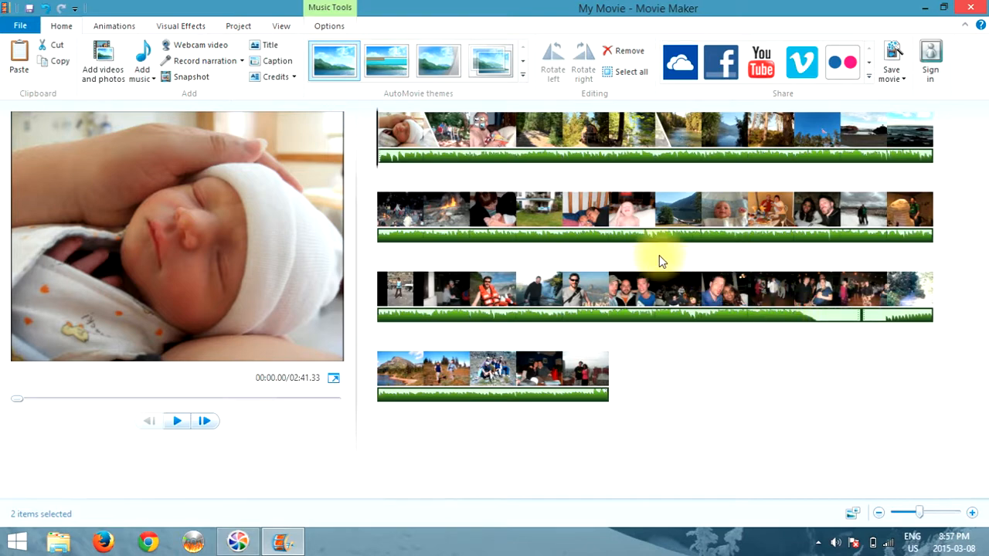
Scrub the preview ahead to the third row and select the first music track
{"action": "left_click", "coordinate": [378, 150]}
{"action": "left_click_drag", "start_coordinate": [378, 150], "coordinate": [816, 316]}
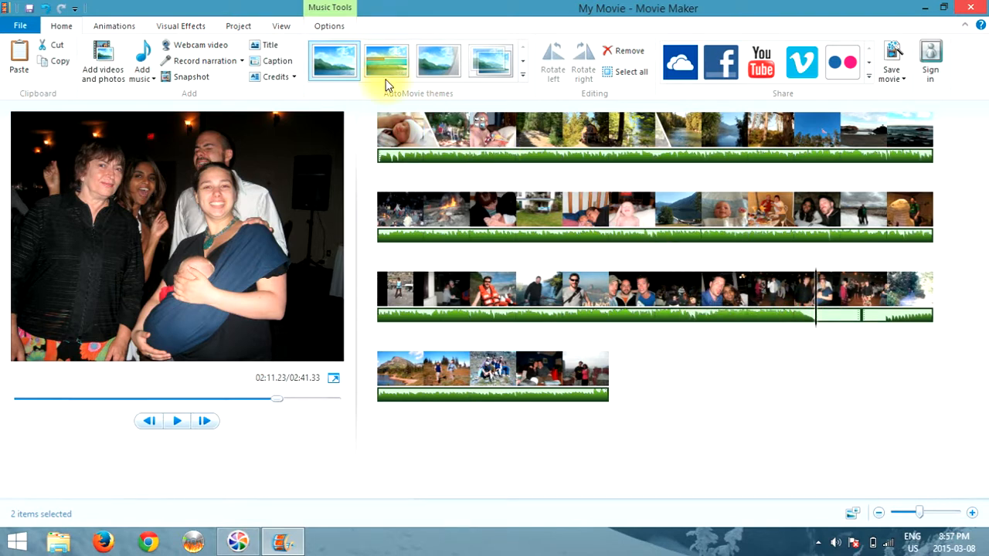
{"action": "left_click", "coordinate": [333, 29]}
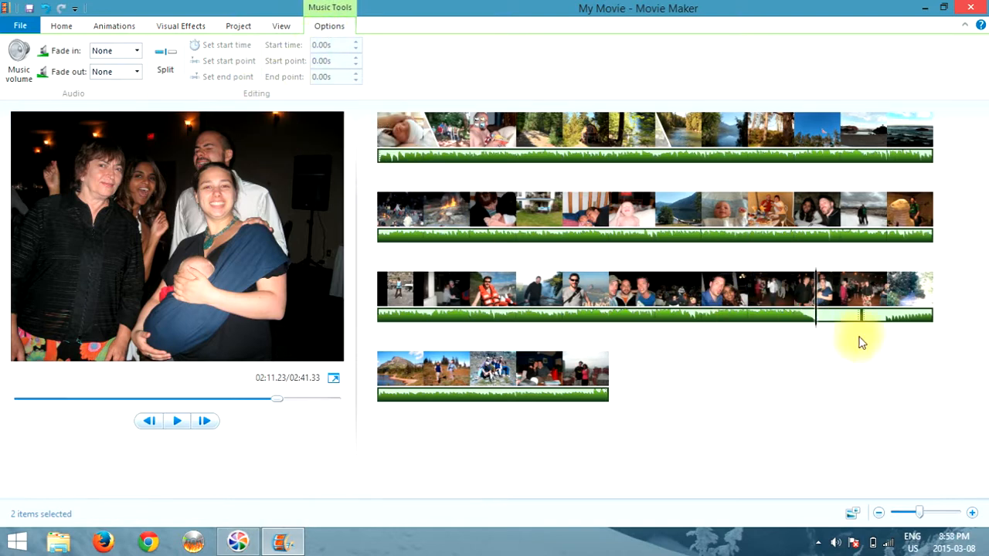
{"action": "right_click", "coordinate": [817, 323]}
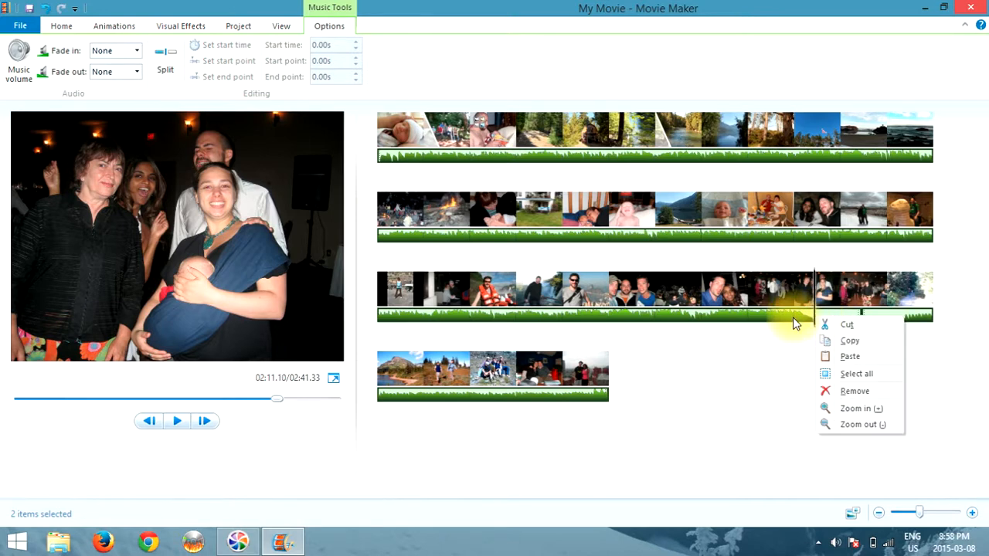
{"action": "left_click", "coordinate": [796, 317]}
{"action": "left_click", "coordinate": [803, 316]}
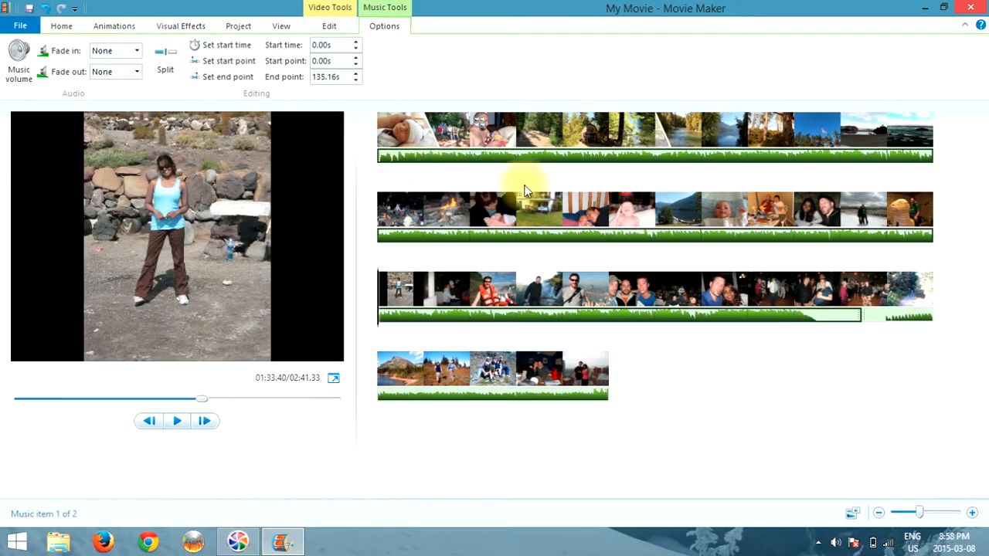
{"action": "left_click", "coordinate": [863, 316]}
{"action": "left_click", "coordinate": [834, 321]}
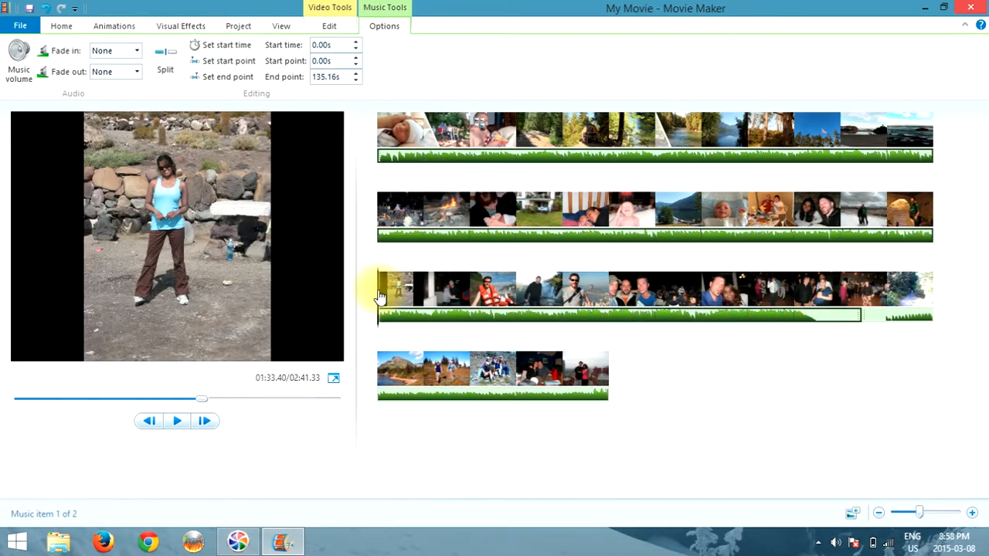
Set Never Going Back Again's end point at about 02:11, trimming it to 131.07 seconds
{"action": "left_click_drag", "start_coordinate": [375, 296], "coordinate": [816, 317]}
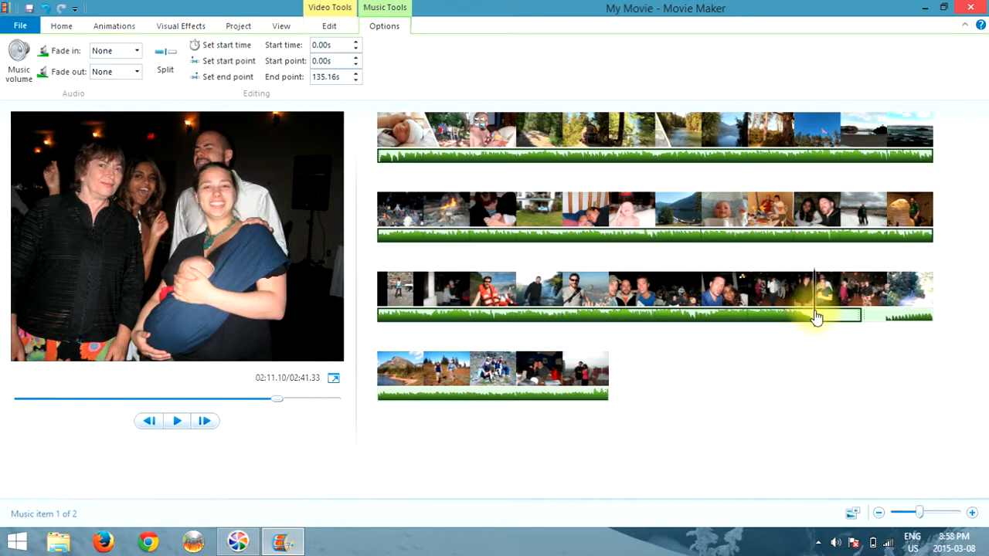
{"action": "right_click", "coordinate": [816, 321]}
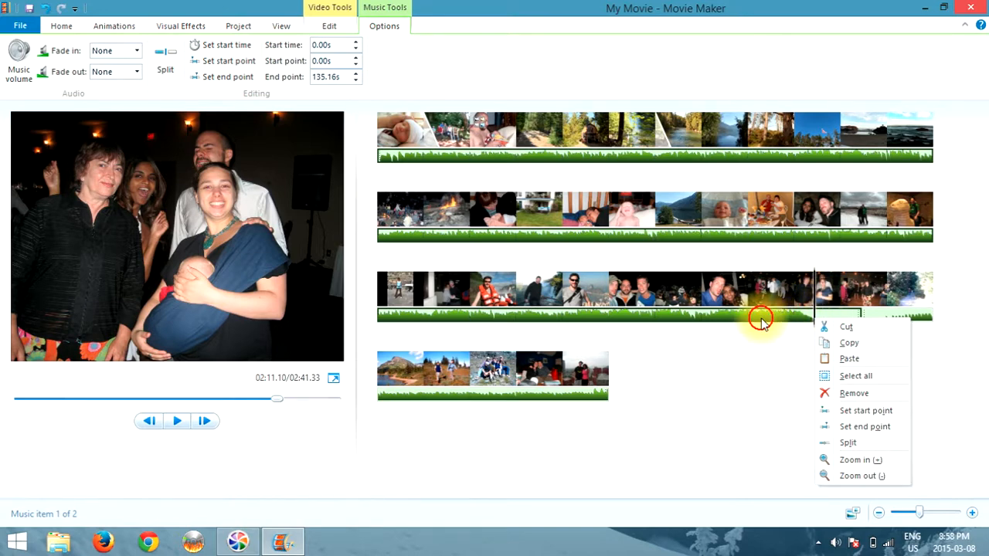
{"action": "left_click", "coordinate": [811, 323]}
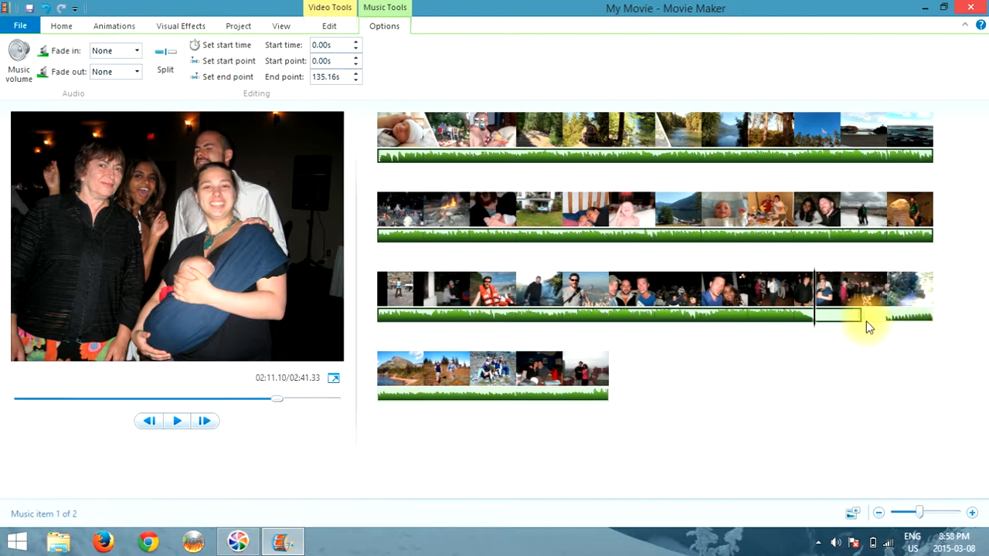
{"action": "right_click", "coordinate": [814, 313]}
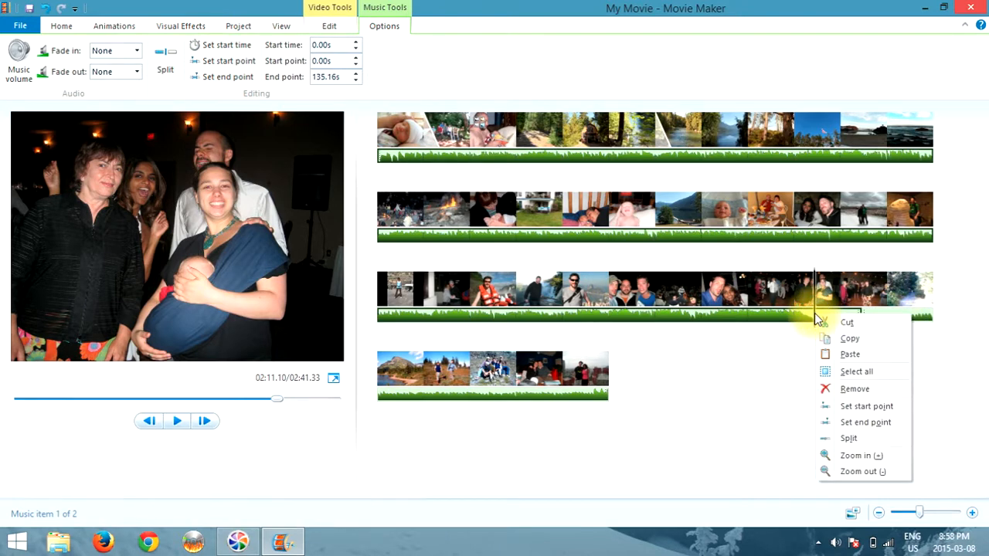
{"action": "left_click", "coordinate": [857, 422]}
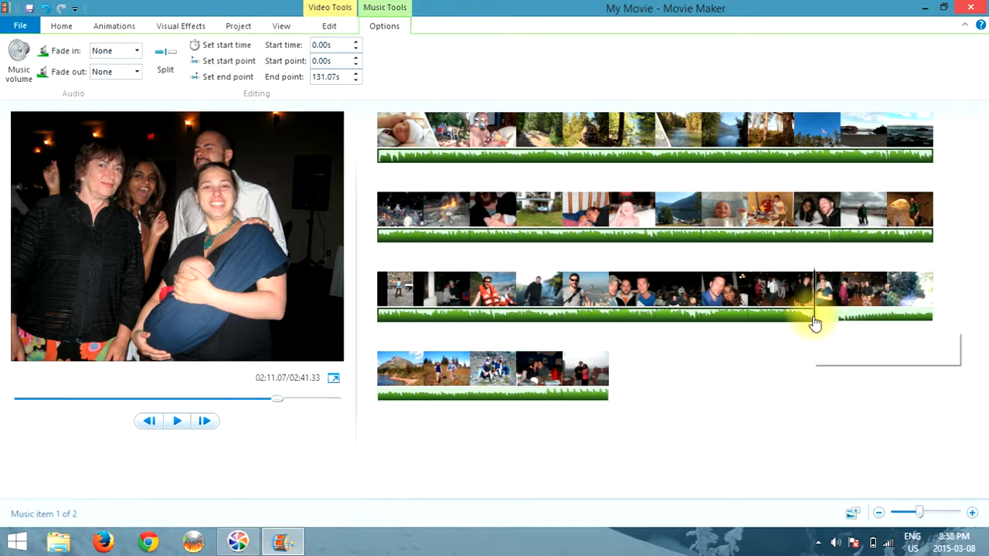
Set Rolling In The Deep's start point slightly into the track, so it begins at 131.07s
{"action": "left_click", "coordinate": [824, 320]}
{"action": "left_click", "coordinate": [825, 320]}
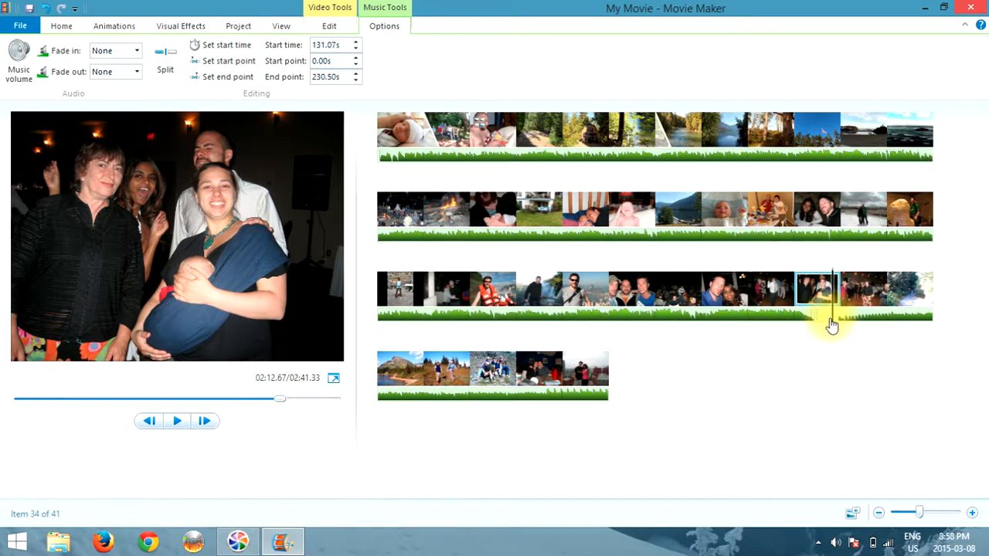
{"action": "left_click", "coordinate": [835, 320]}
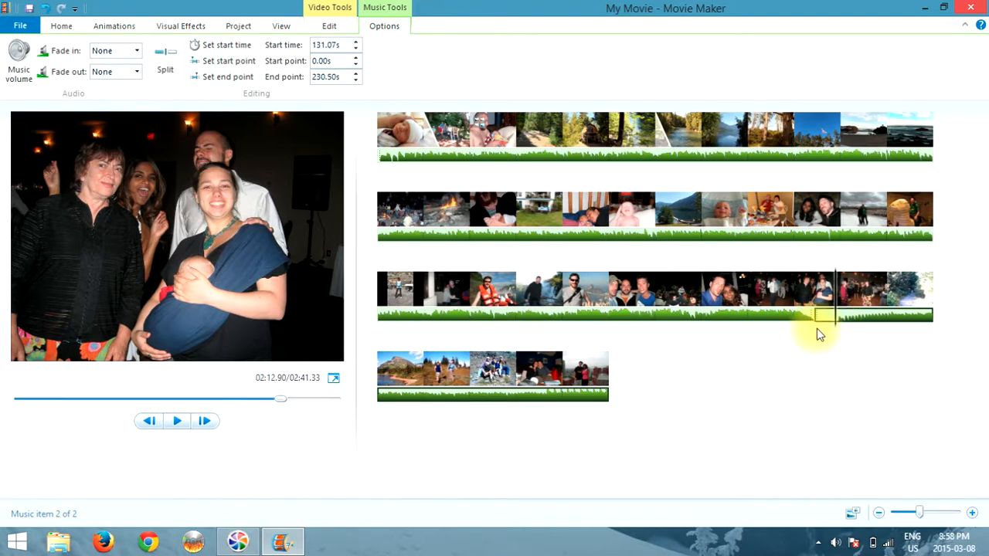
{"action": "right_click", "coordinate": [835, 319]}
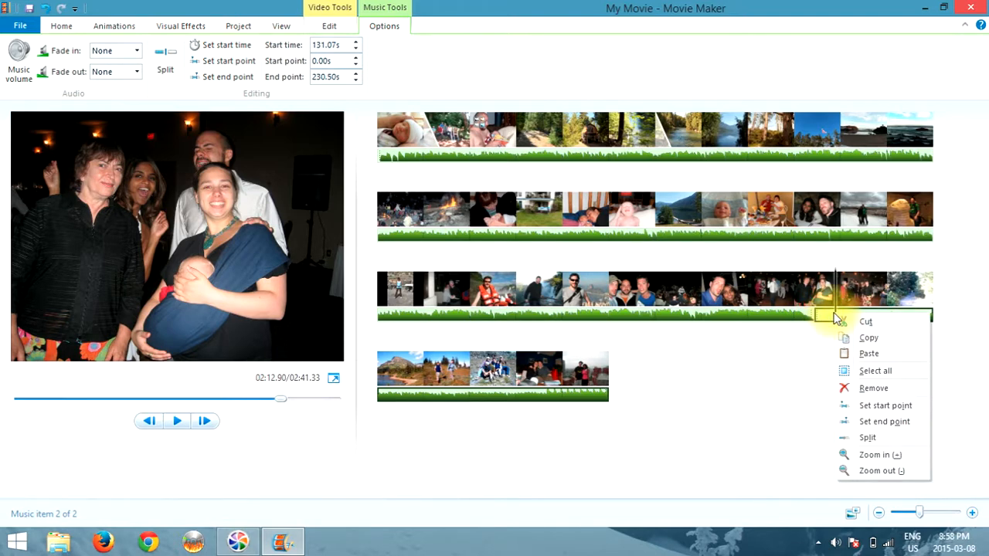
{"action": "left_click", "coordinate": [888, 407]}
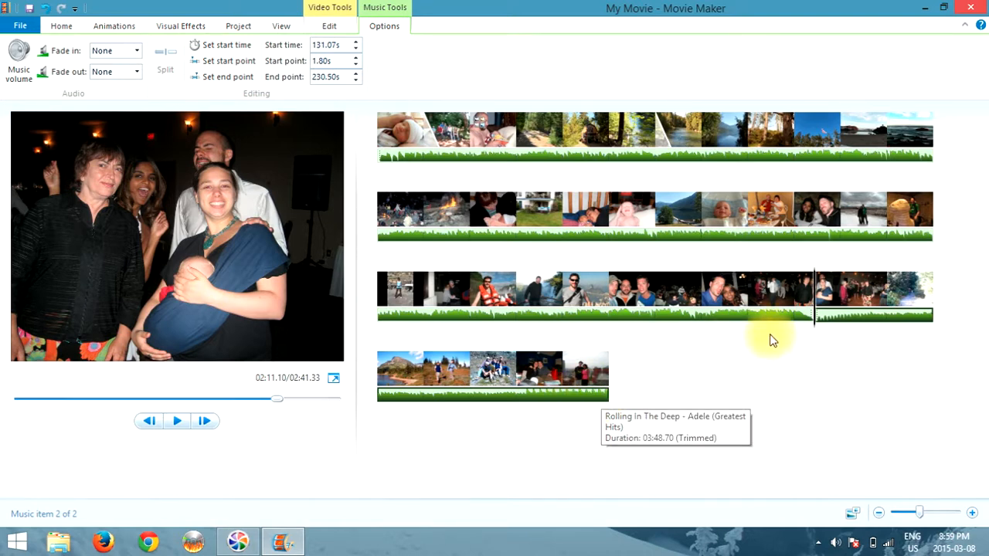
{"action": "left_click", "coordinate": [726, 313]}
{"action": "left_click", "coordinate": [857, 317]}
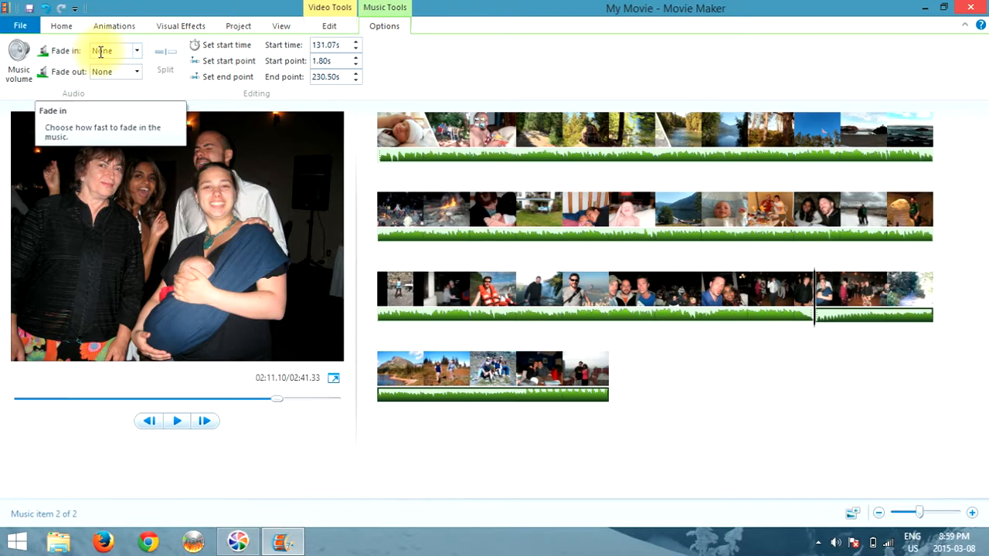
Set the second music track's fade-in and fade-out to Medium
{"action": "left_click", "coordinate": [138, 75]}
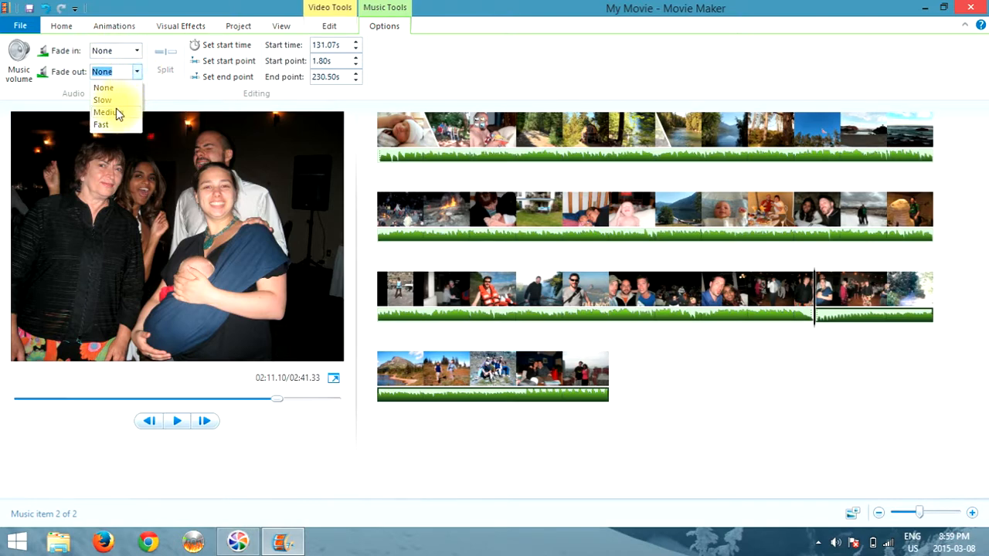
{"action": "left_click", "coordinate": [108, 113]}
{"action": "left_click", "coordinate": [136, 51]}
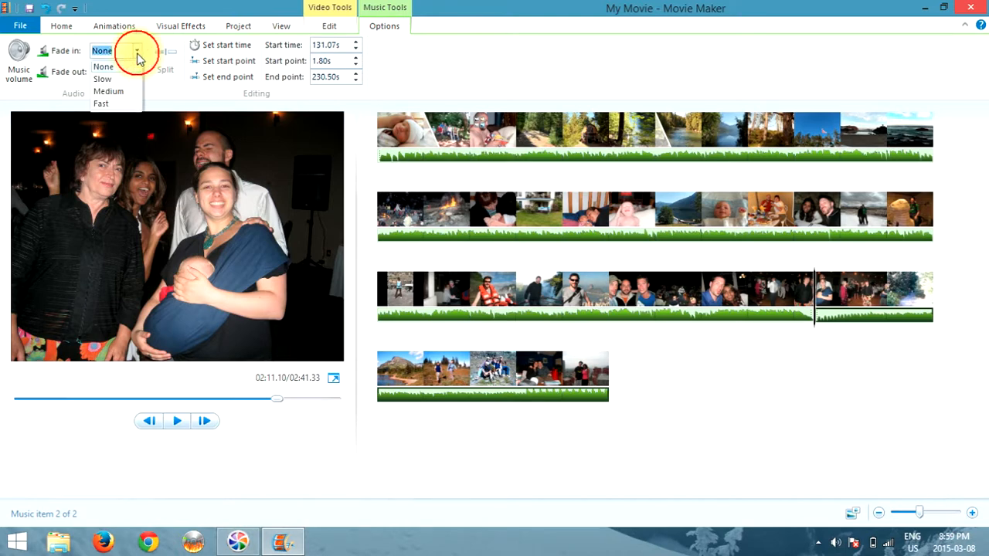
{"action": "left_click", "coordinate": [108, 91]}
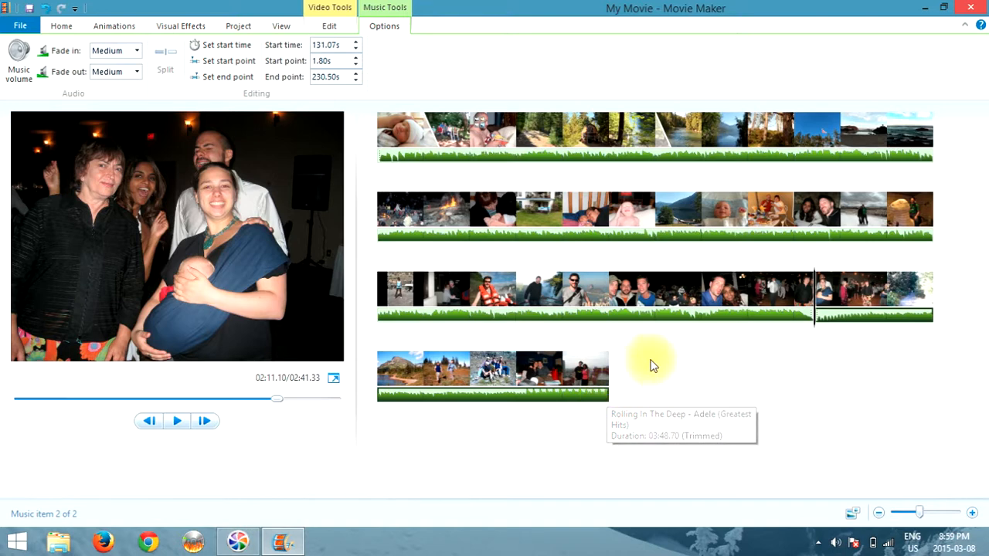
Set Never Going Back Again's fade-in and fade-out to Medium as well
{"action": "left_click", "coordinate": [560, 236]}
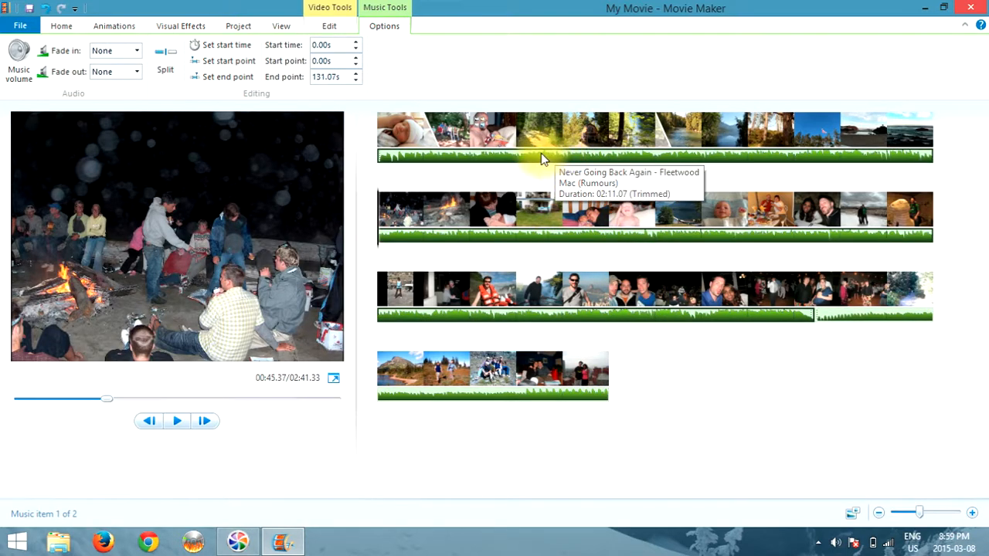
{"action": "left_click", "coordinate": [133, 50]}
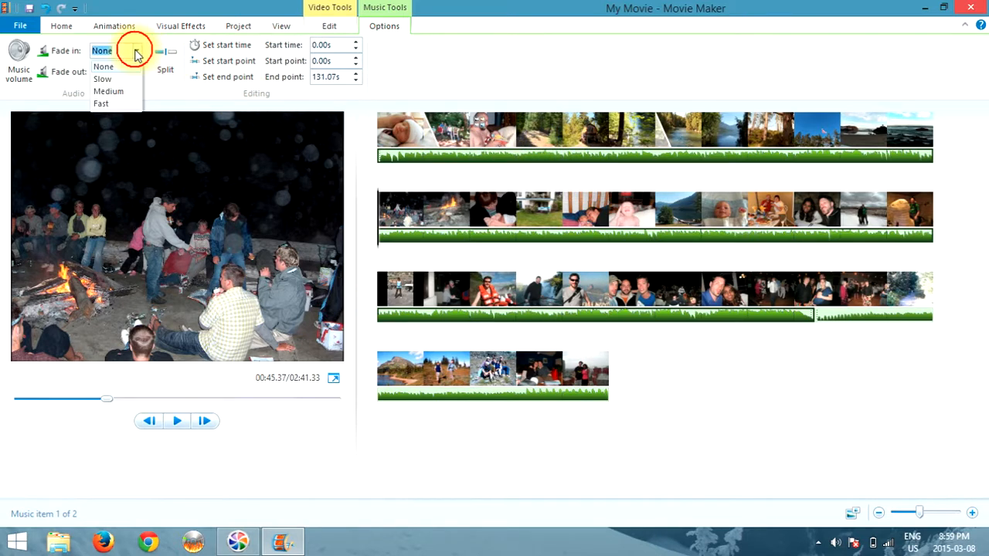
{"action": "left_click", "coordinate": [109, 91]}
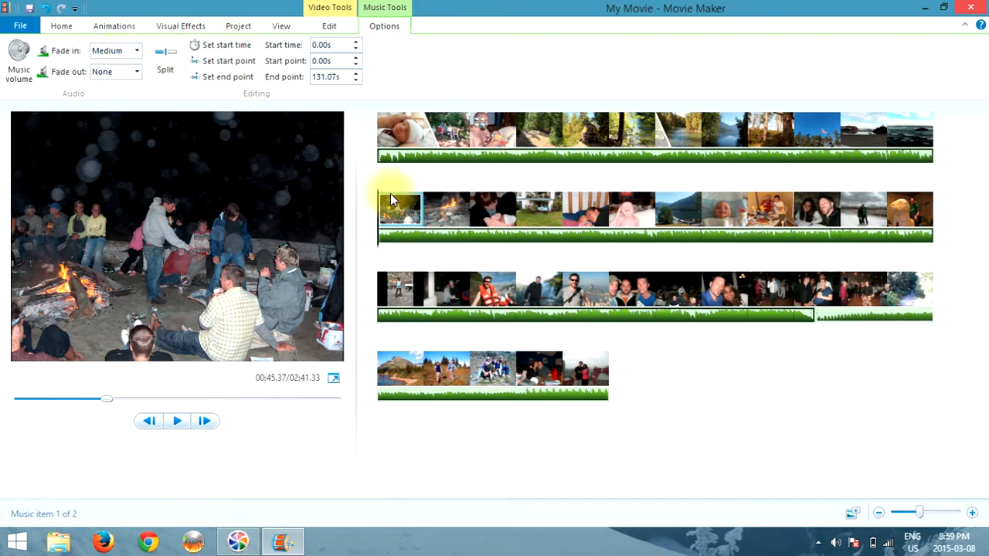
{"action": "left_click", "coordinate": [140, 71]}
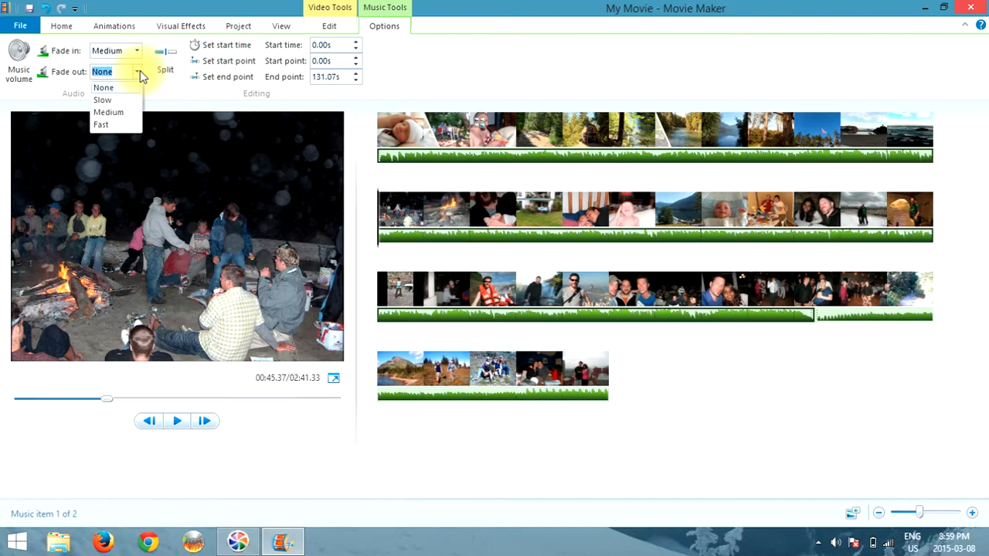
{"action": "left_click", "coordinate": [109, 109]}
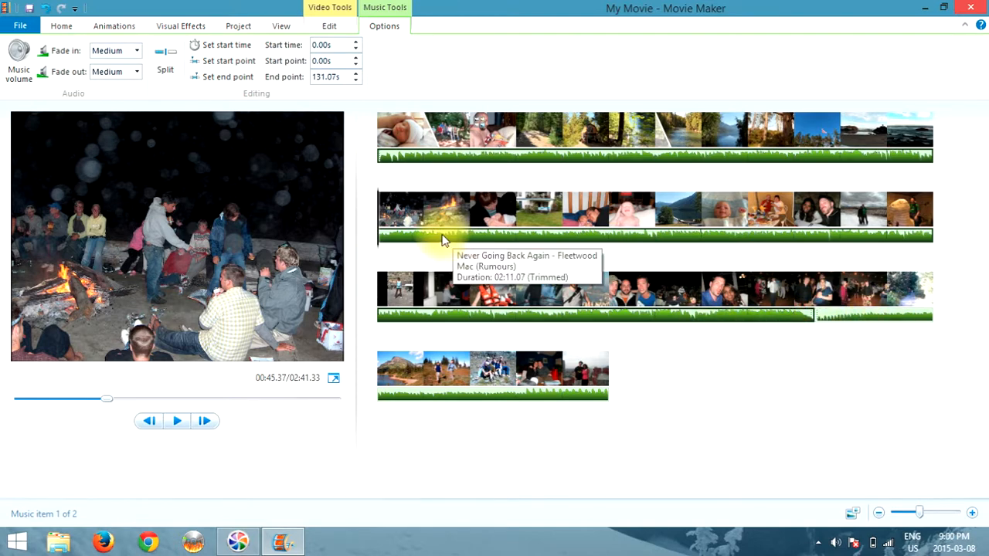
{"action": "left_click", "coordinate": [380, 154]}
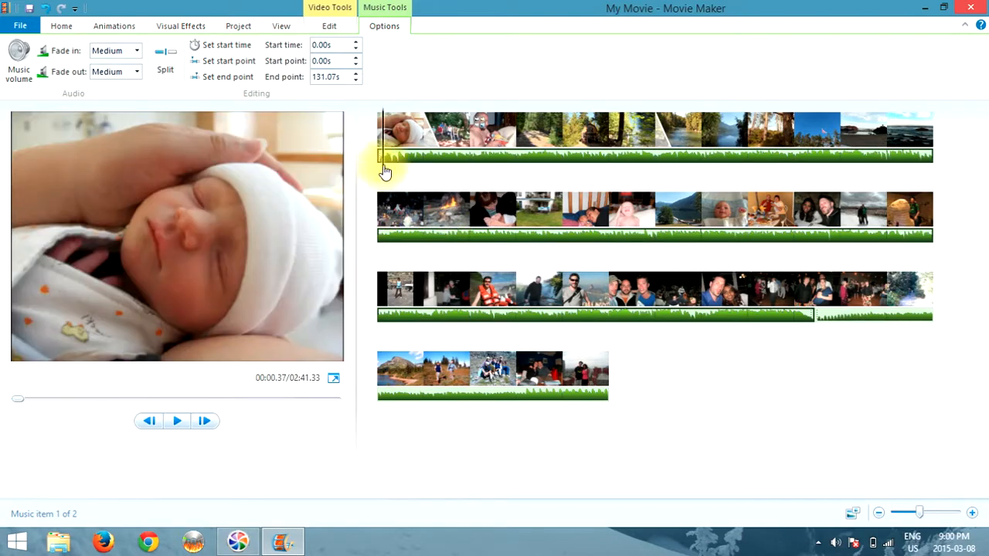
Play the slideshow from the beginning and pause it around 00:16 to check the music
{"action": "left_click", "coordinate": [378, 154]}
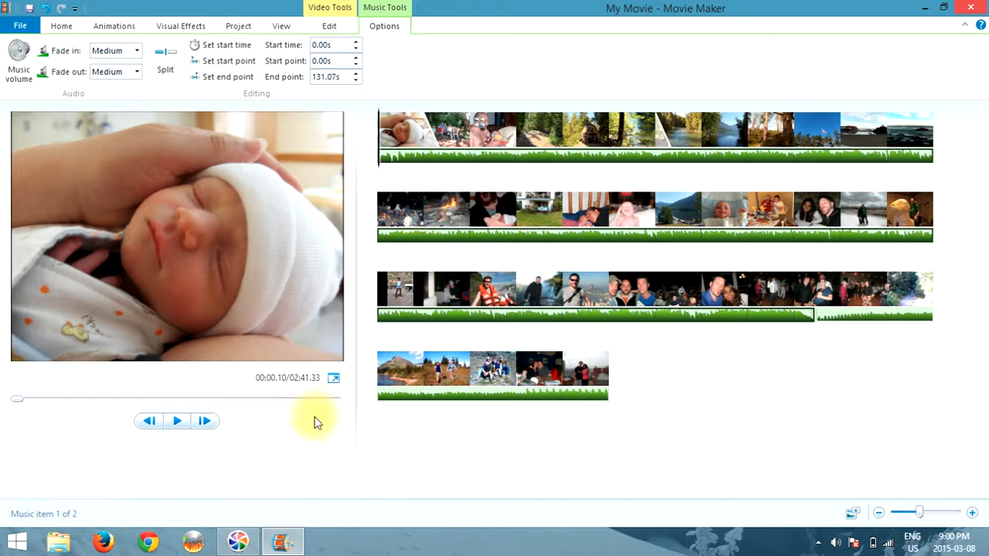
{"action": "left_click", "coordinate": [177, 421]}
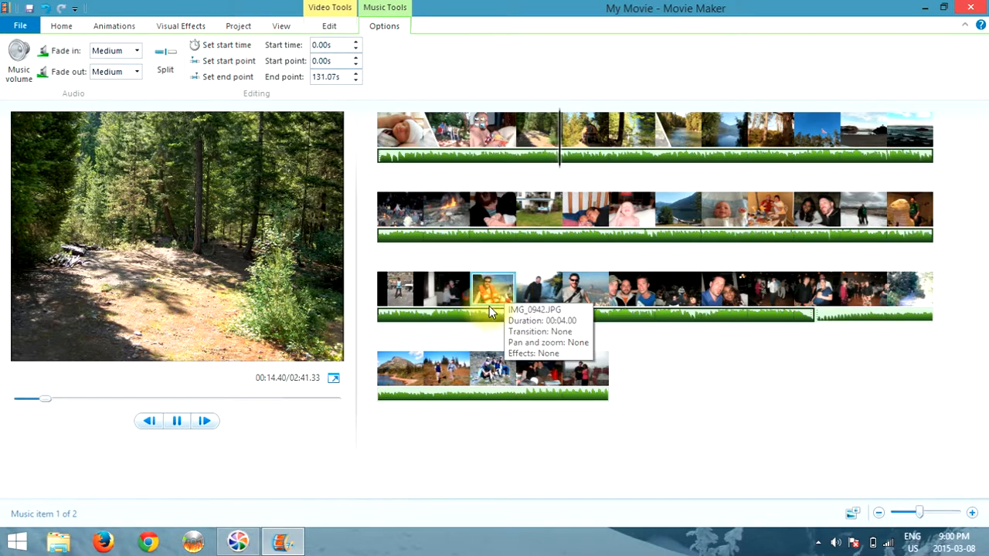
{"action": "left_click", "coordinate": [177, 421]}
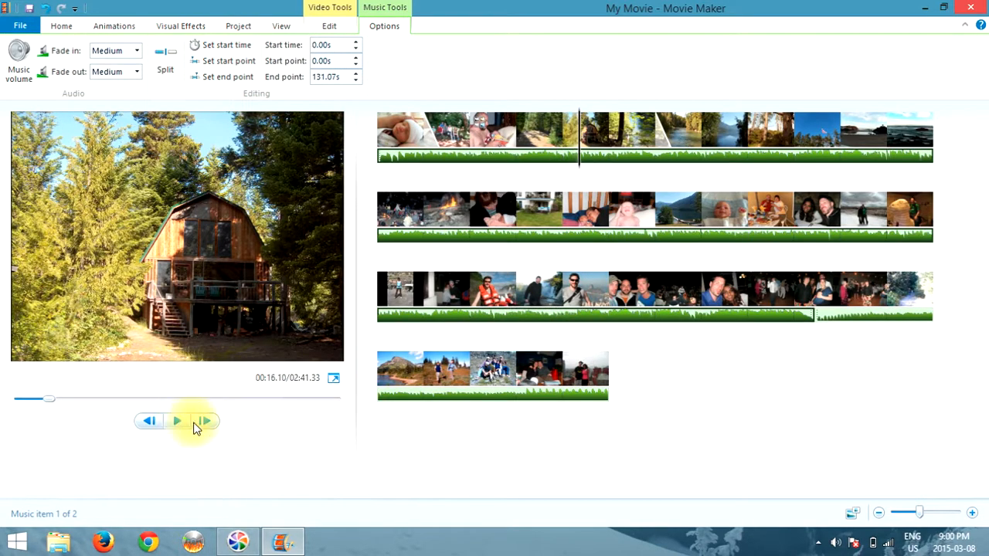